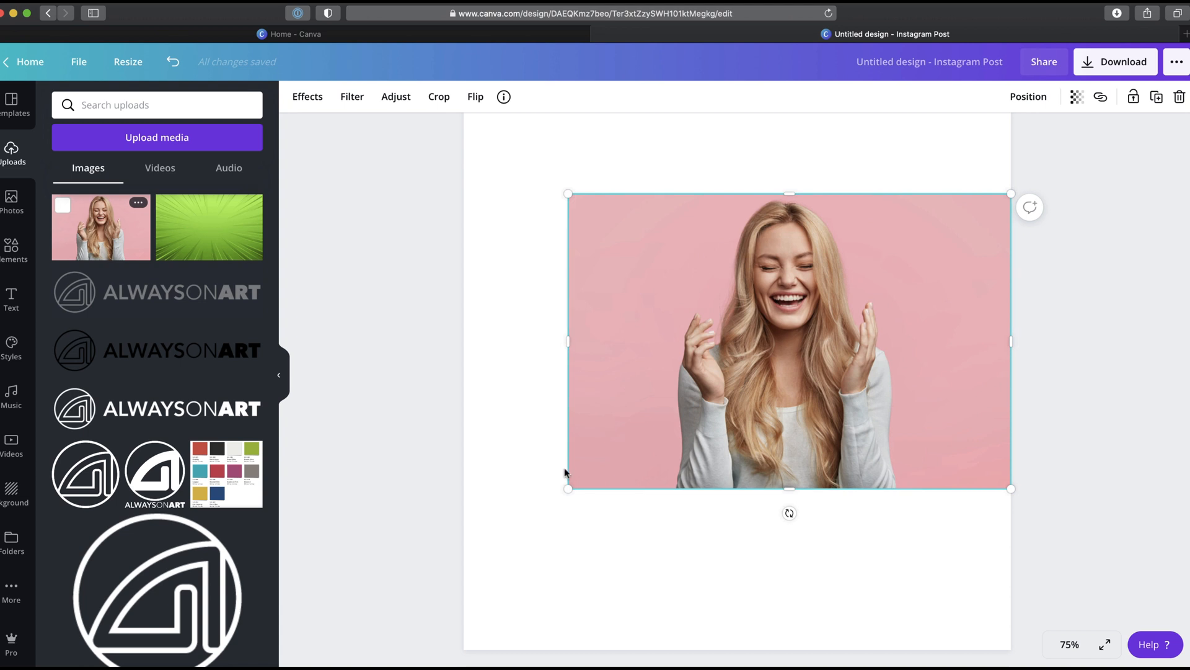
Step: Enlarge the photo to about 1080 × 720 px and remove its background with Background Remover
{"action": "left_click_drag", "start_coordinate": [568, 489], "coordinate": [462, 559]}
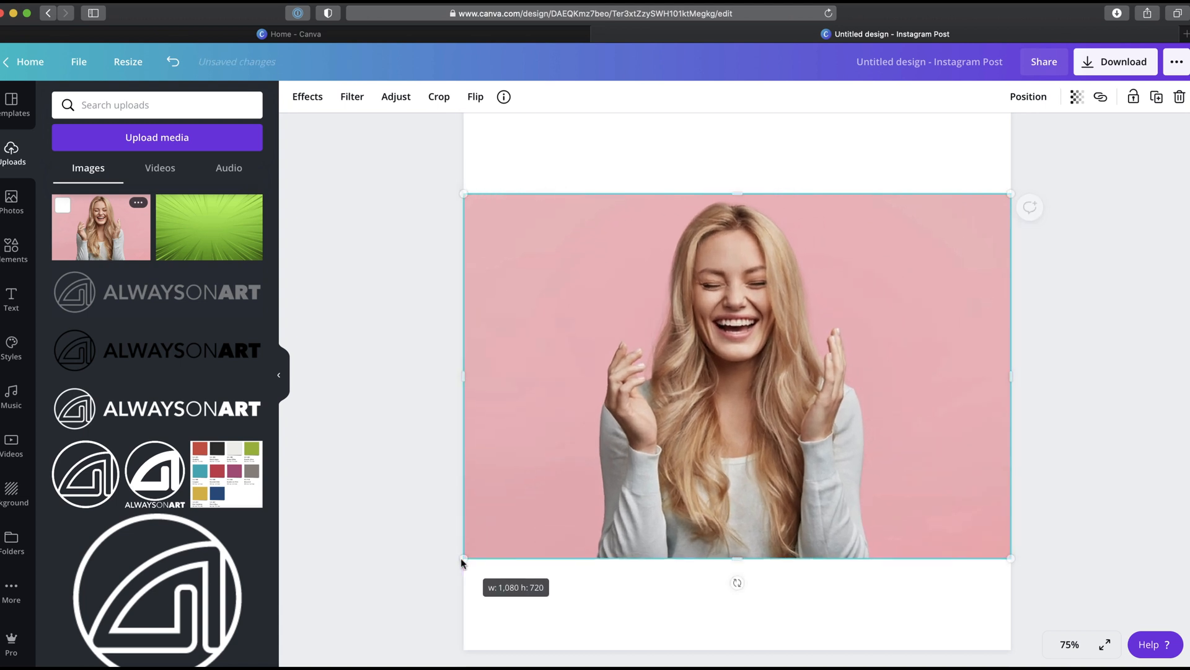
{"action": "left_click", "coordinate": [308, 97]}
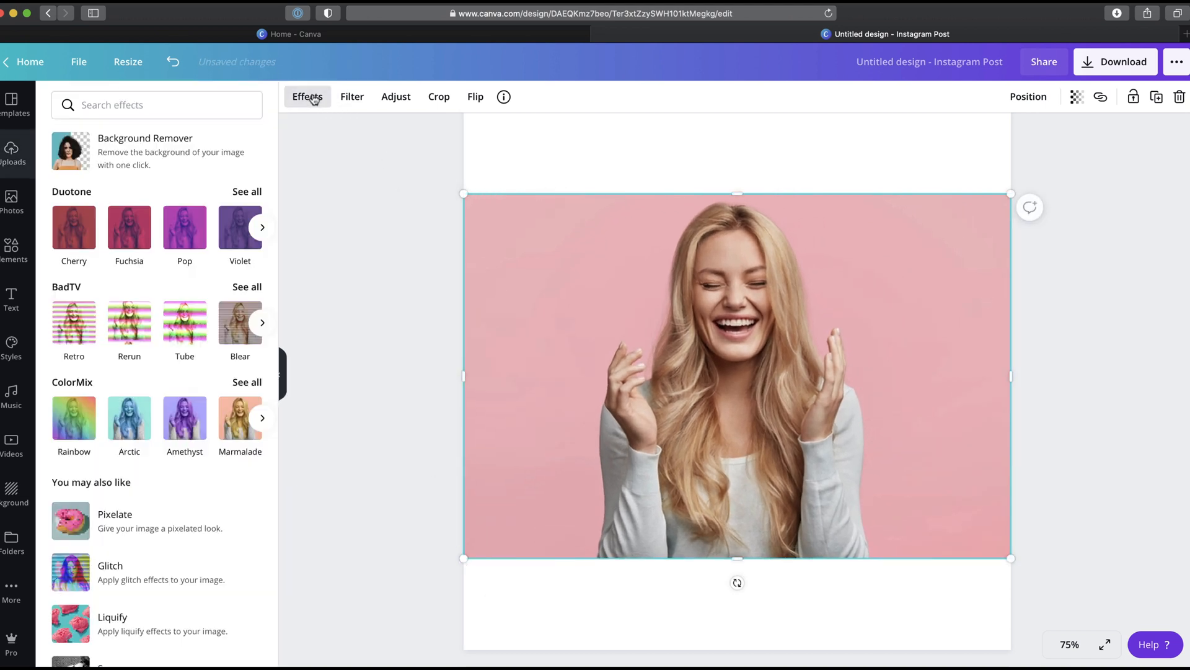
{"action": "left_click", "coordinate": [184, 153]}
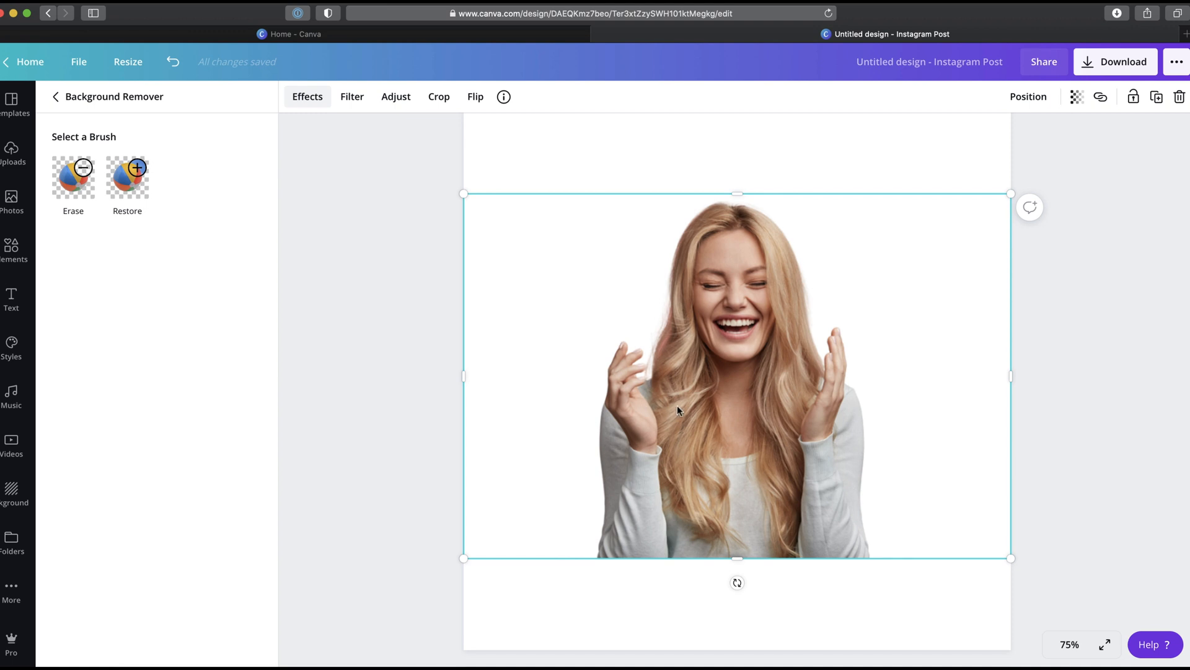
Step: Zoom in to 300% and inspect the cut-out's edges around the hair and hands
{"action": "scroll", "coordinate": [677, 404], "scroll_direction": "up", "scroll_amount": 8}
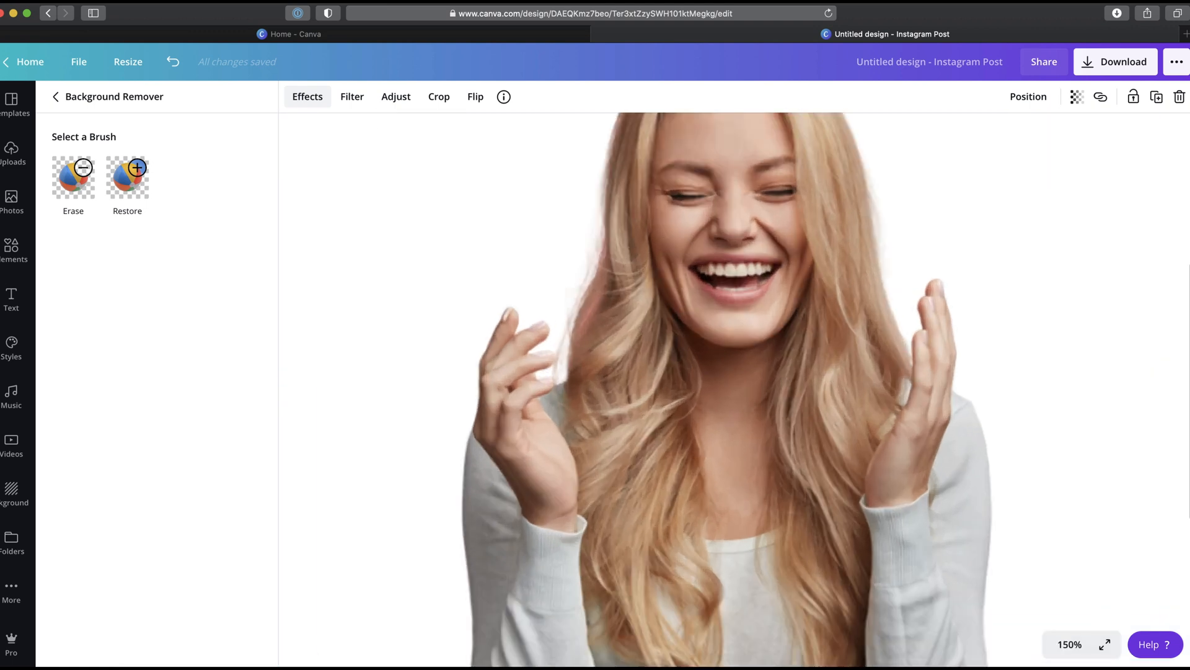
{"action": "key", "text": "super+plus"}
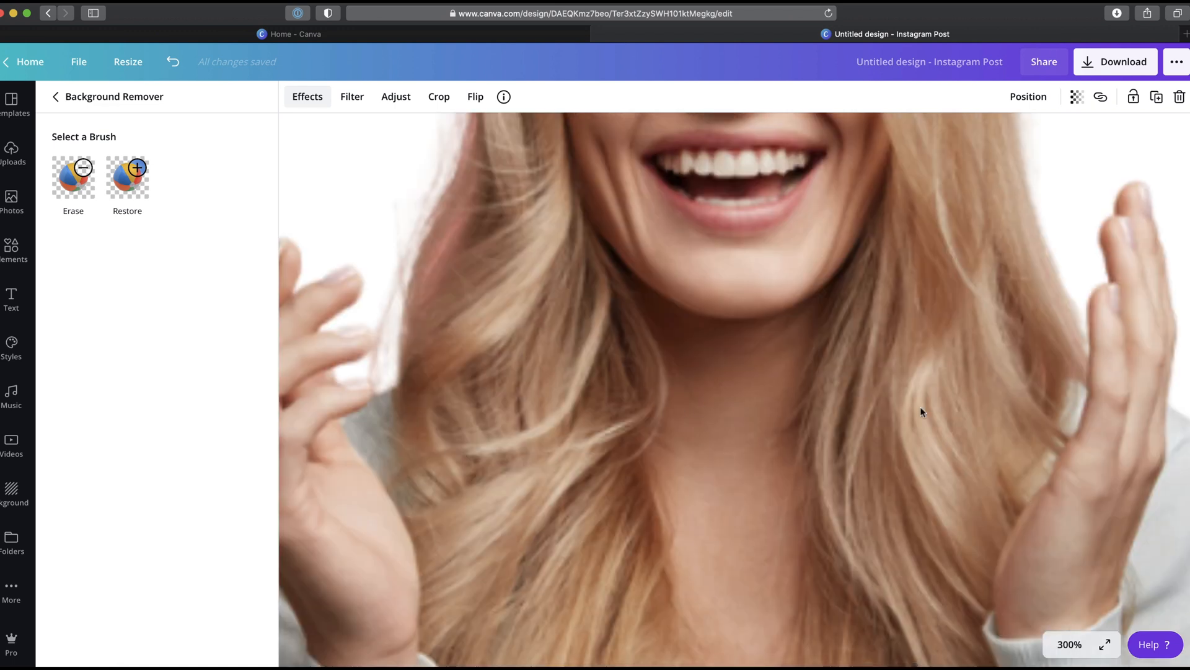
{"action": "scroll", "coordinate": [920, 406], "scroll_direction": "right", "scroll_amount": 3}
{"action": "scroll", "coordinate": [920, 406], "scroll_direction": "down", "scroll_amount": 10}
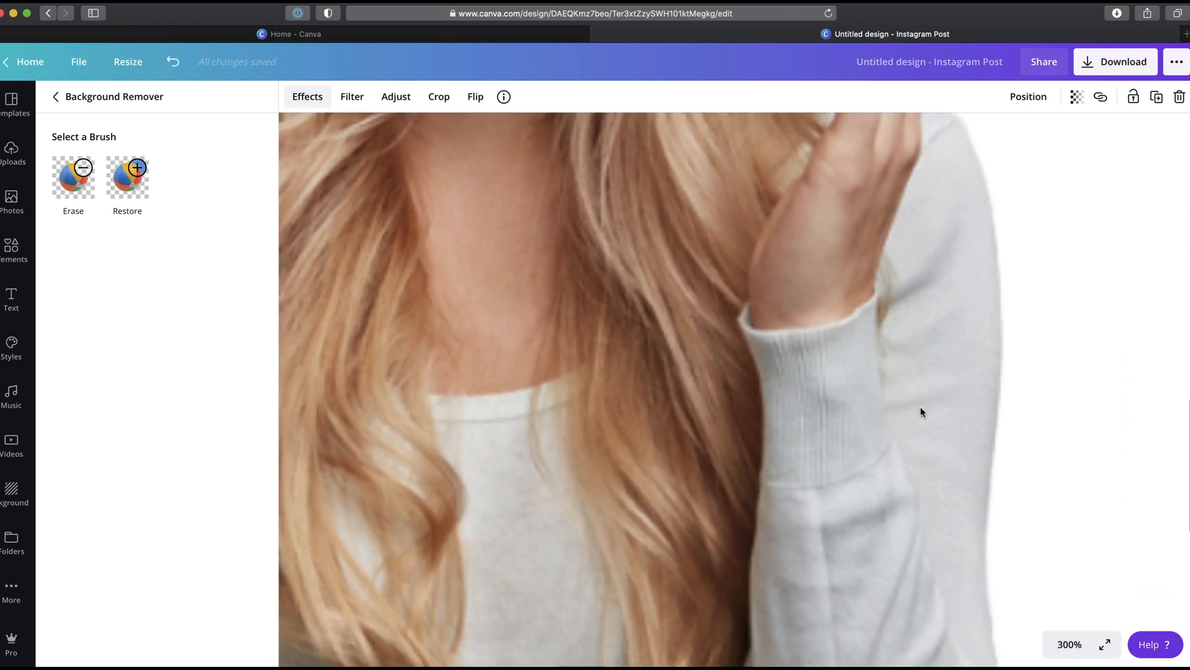
{"action": "scroll", "coordinate": [920, 407], "scroll_direction": "left", "scroll_amount": 10}
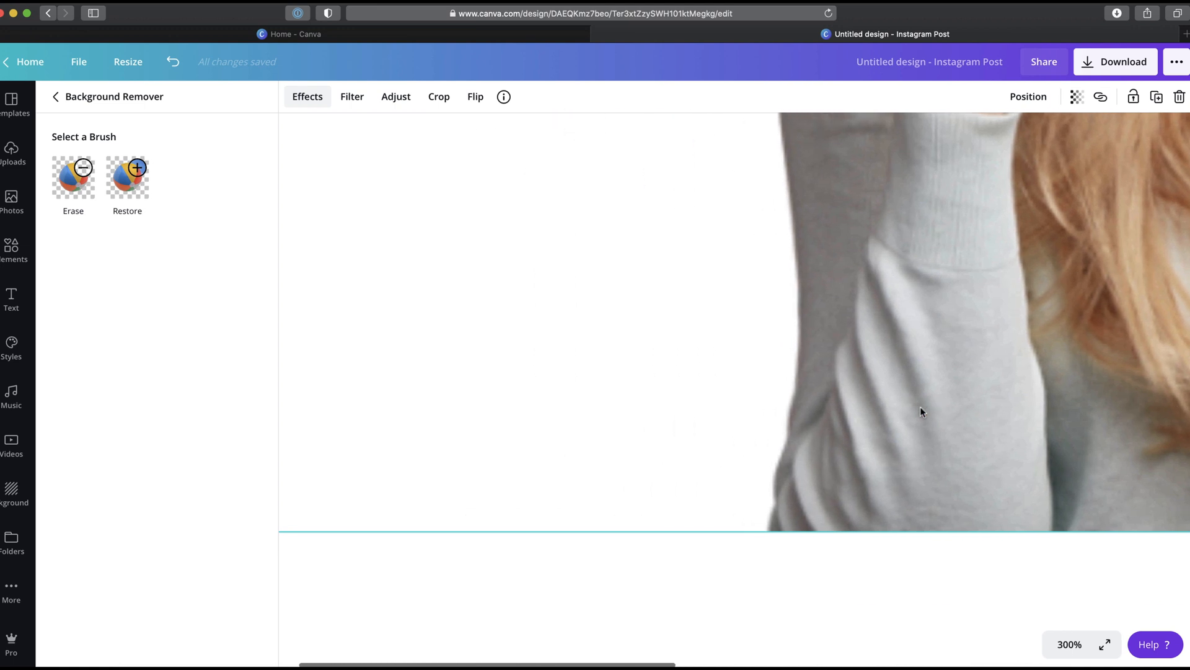
{"action": "scroll", "coordinate": [919, 370], "scroll_direction": "up", "scroll_amount": 10}
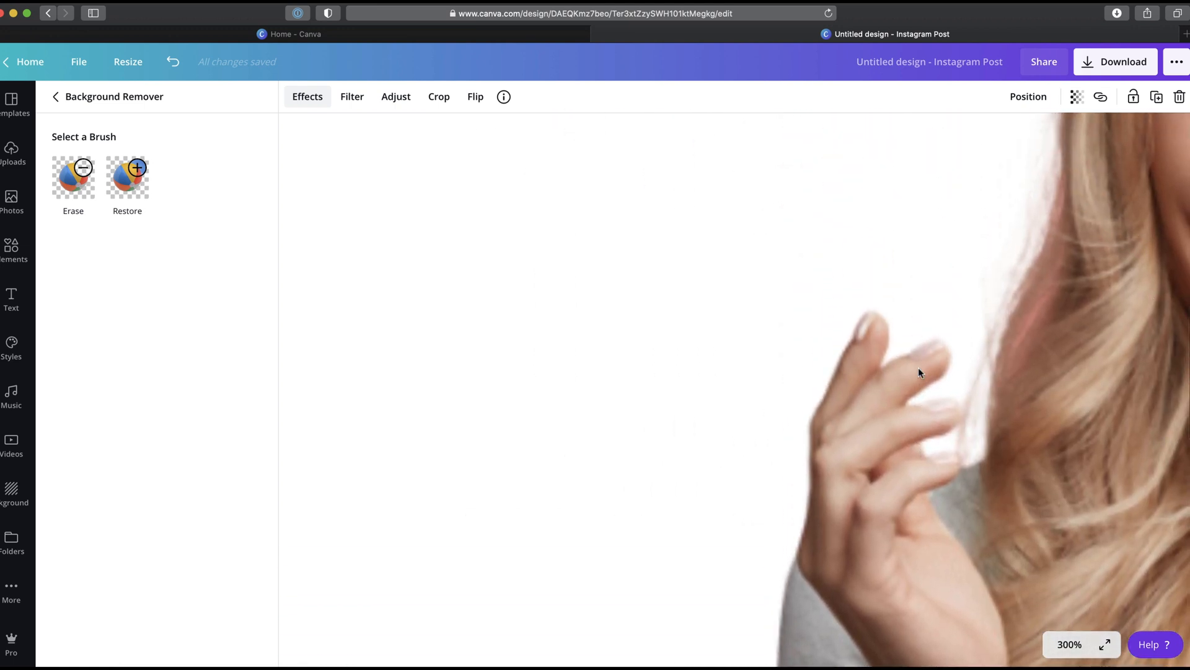
{"action": "scroll", "coordinate": [919, 372], "scroll_direction": "up", "scroll_amount": 10}
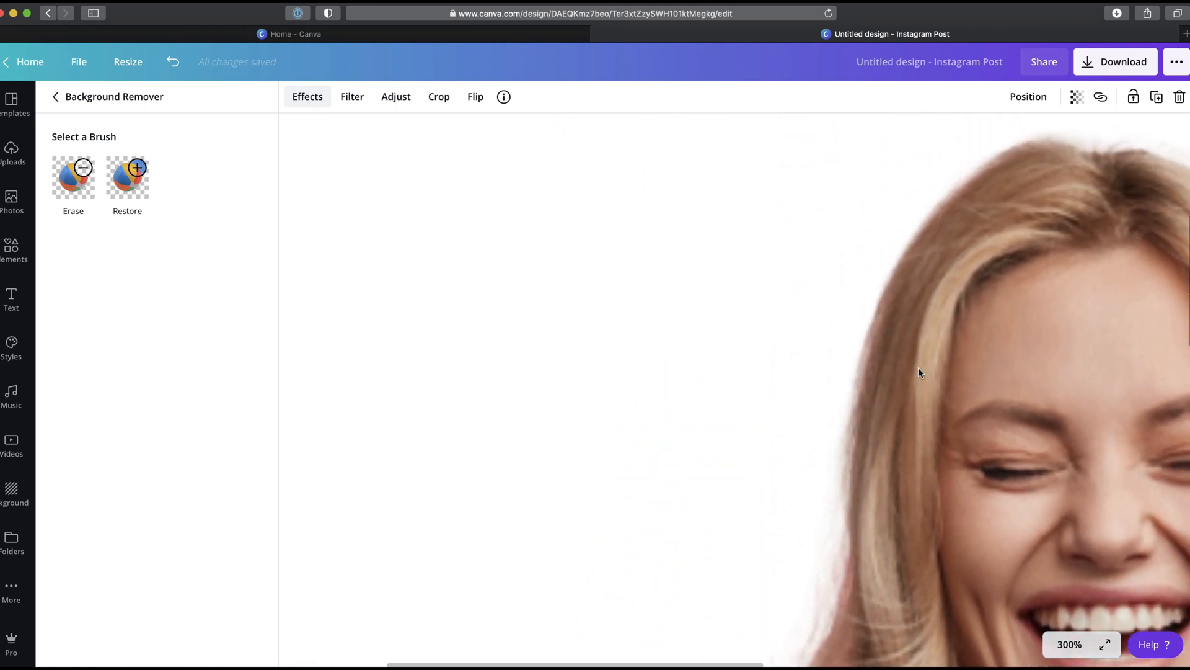
{"action": "scroll", "coordinate": [919, 372], "scroll_direction": "down", "scroll_amount": 10}
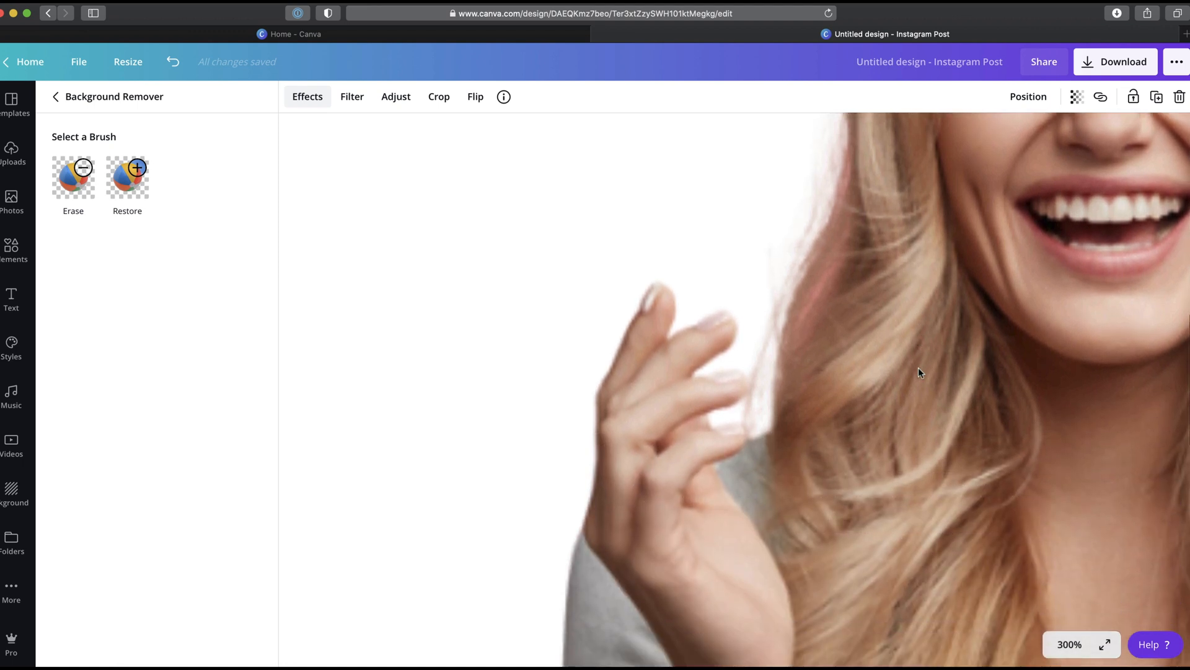
{"action": "scroll", "coordinate": [920, 372], "scroll_direction": "down", "scroll_amount": 2}
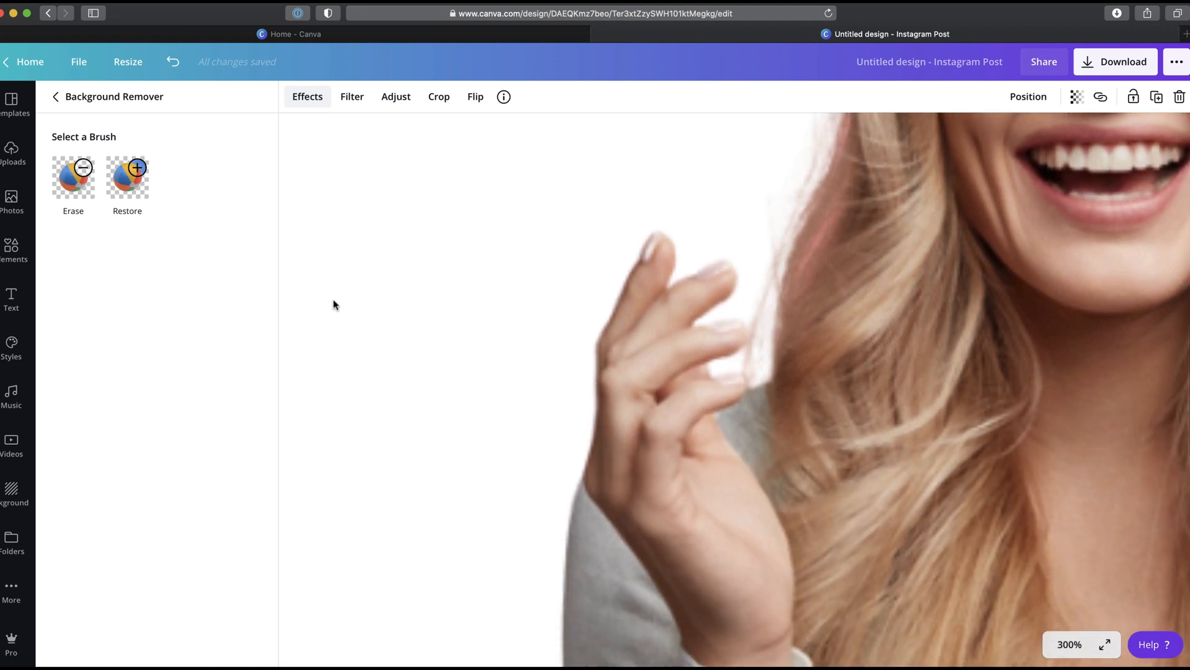
Step: Restore a small area near the raised hand's fingertips with the Restore brush at size 3 and apply it
{"action": "left_click", "coordinate": [133, 184]}
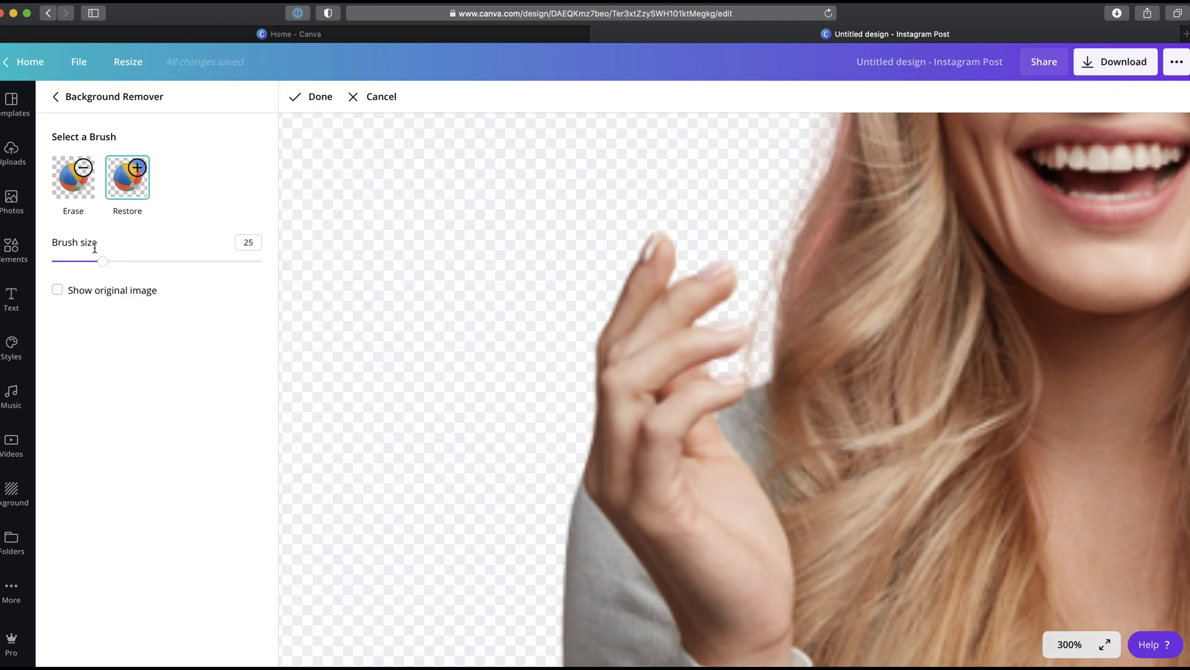
{"action": "left_click_drag", "start_coordinate": [98, 265], "coordinate": [57, 262]}
{"action": "left_click_drag", "start_coordinate": [650, 260], "coordinate": [661, 240]}
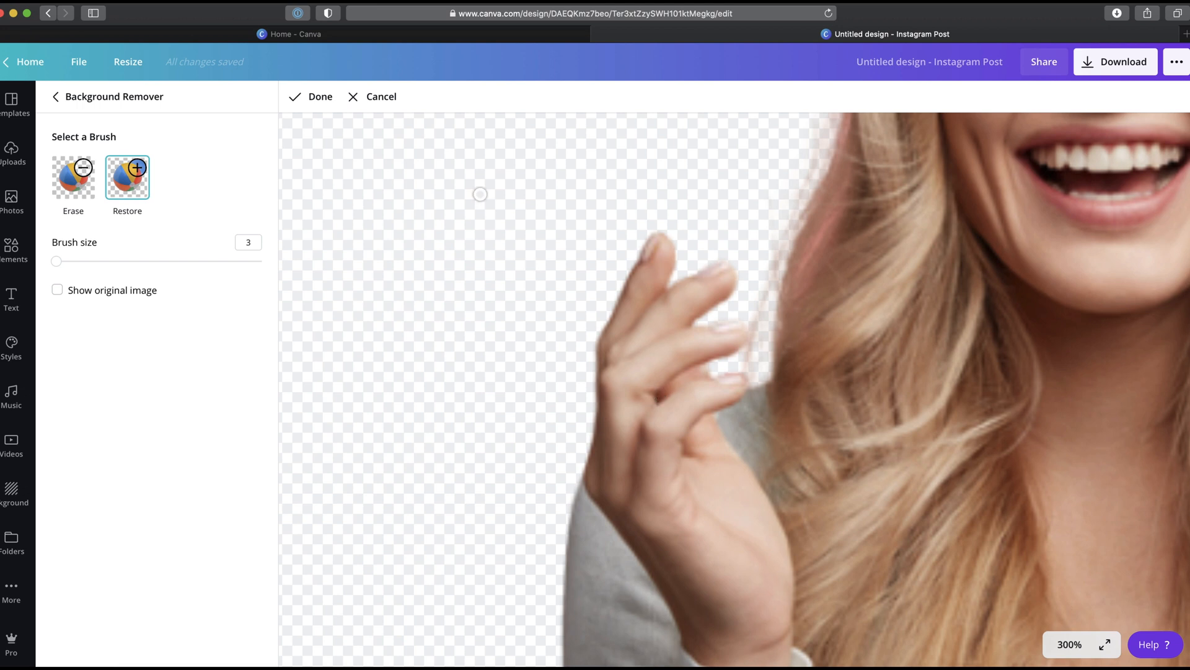
{"action": "left_click", "coordinate": [323, 97]}
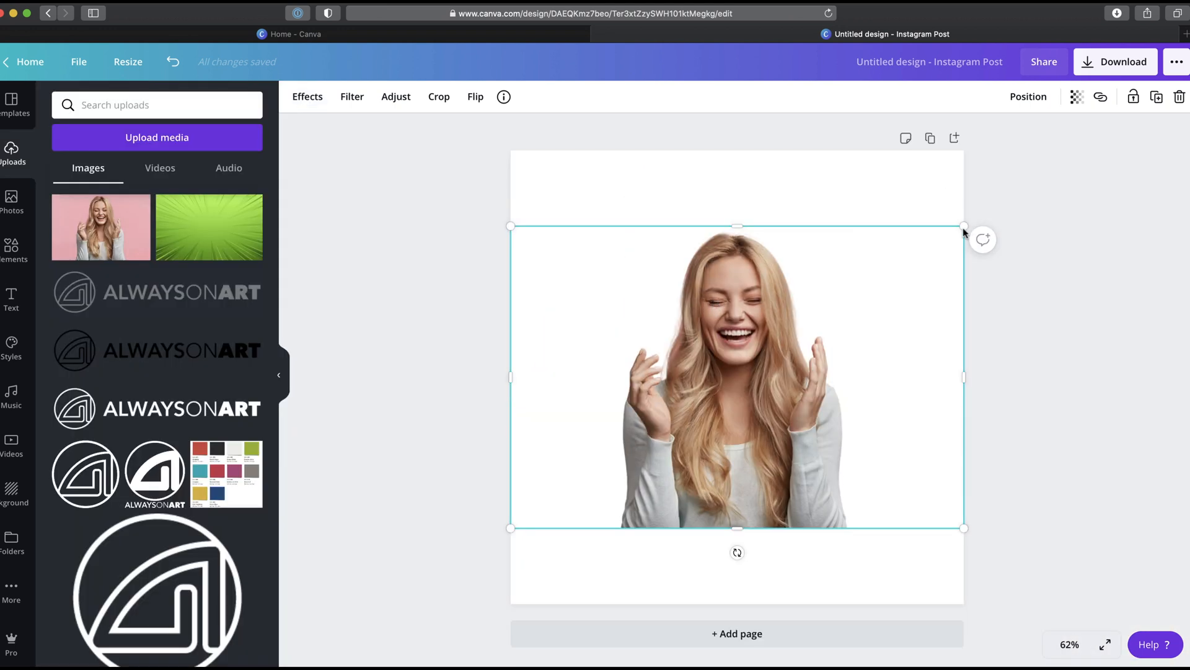
Step: Enlarge the cut-out photo so it fills the page height, extending past the page sides
{"action": "left_click_drag", "start_coordinate": [964, 227], "coordinate": [1089, 148]}
{"action": "left_click_drag", "start_coordinate": [794, 269], "coordinate": [717, 341]}
{"action": "left_click_drag", "start_coordinate": [1010, 218], "coordinate": [1113, 150]}
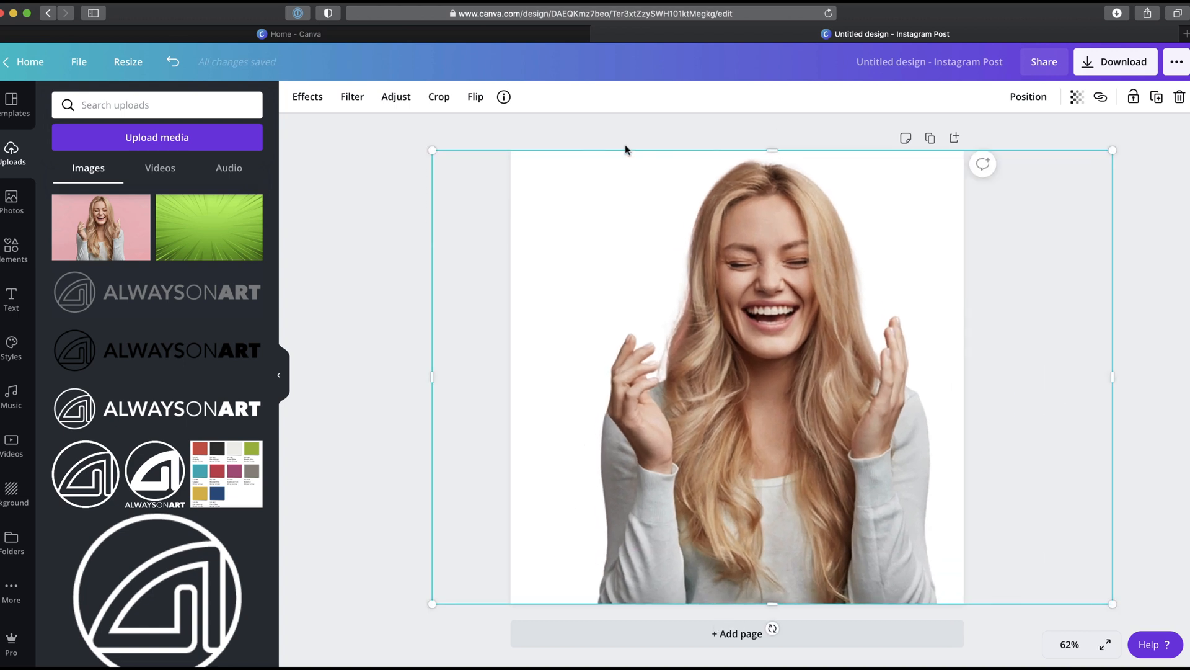
Step: Crop both sides of the photo so it sits within the page width
{"action": "left_click", "coordinate": [441, 97]}
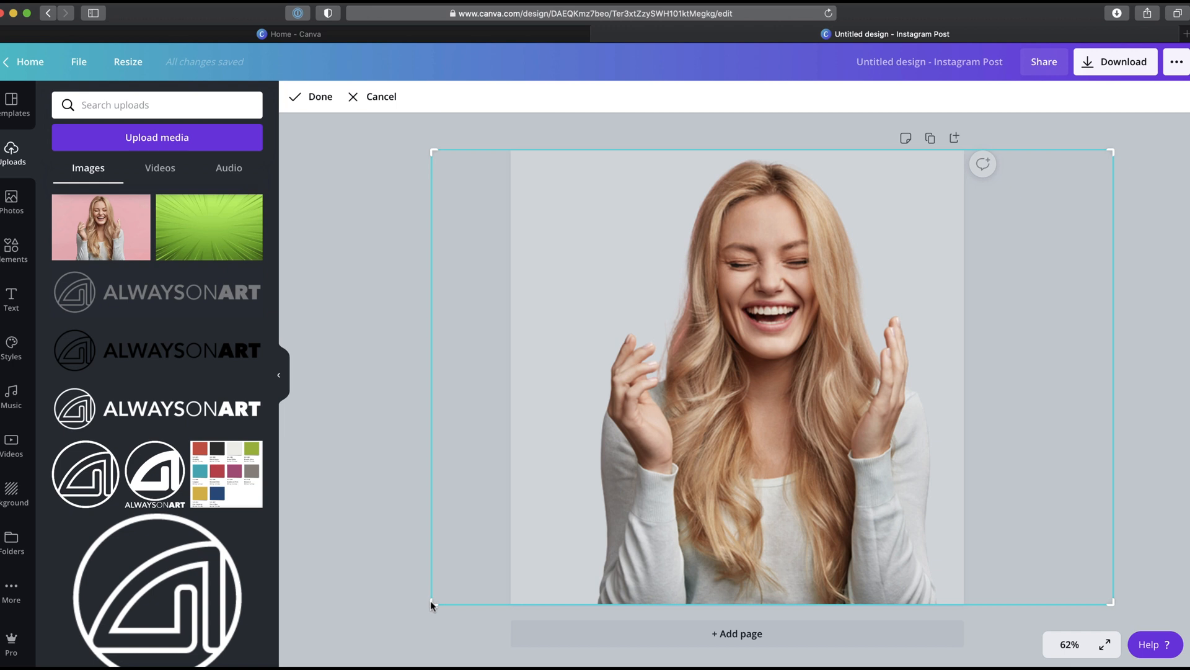
{"action": "left_click_drag", "start_coordinate": [431, 600], "coordinate": [583, 607]}
{"action": "left_click_drag", "start_coordinate": [1110, 602], "coordinate": [943, 603]}
{"action": "left_click", "coordinate": [320, 96]}
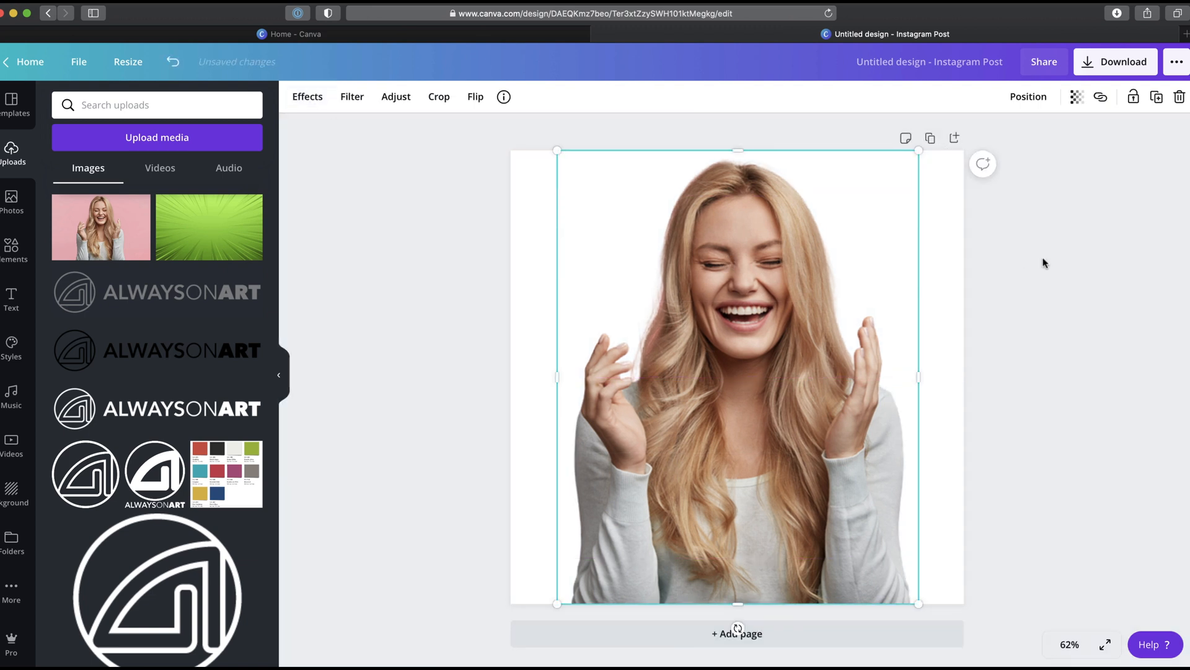
Step: Download the design as a PNG with a transparent background
{"action": "left_click", "coordinate": [1016, 257]}
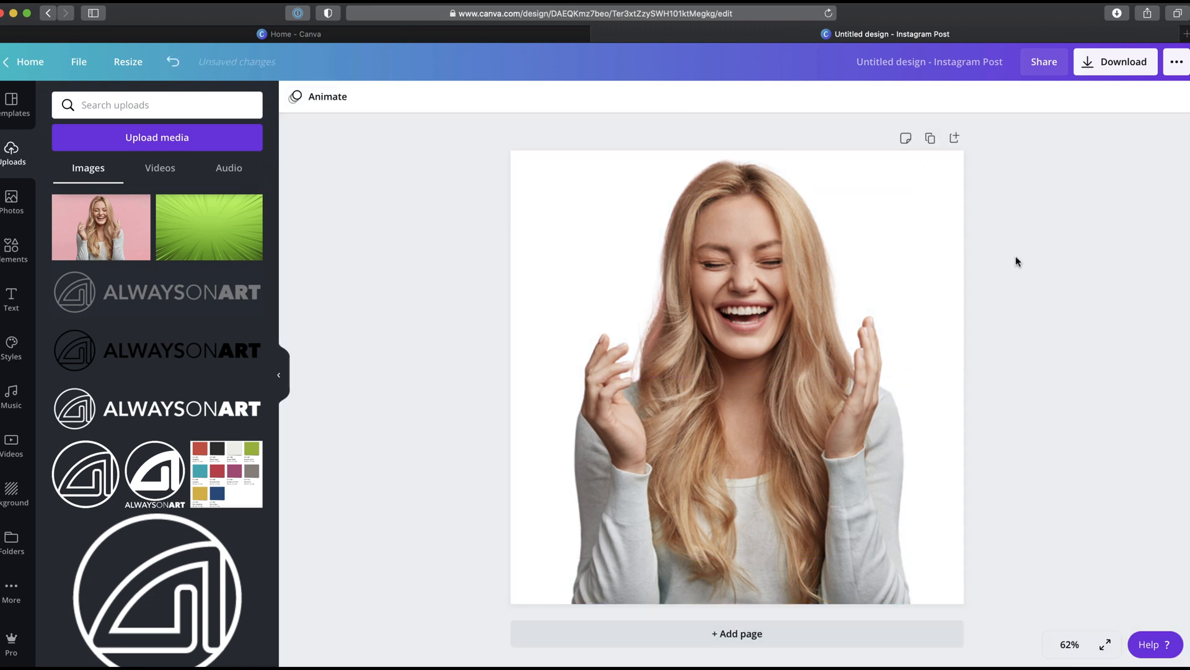
{"action": "left_click", "coordinate": [1102, 65]}
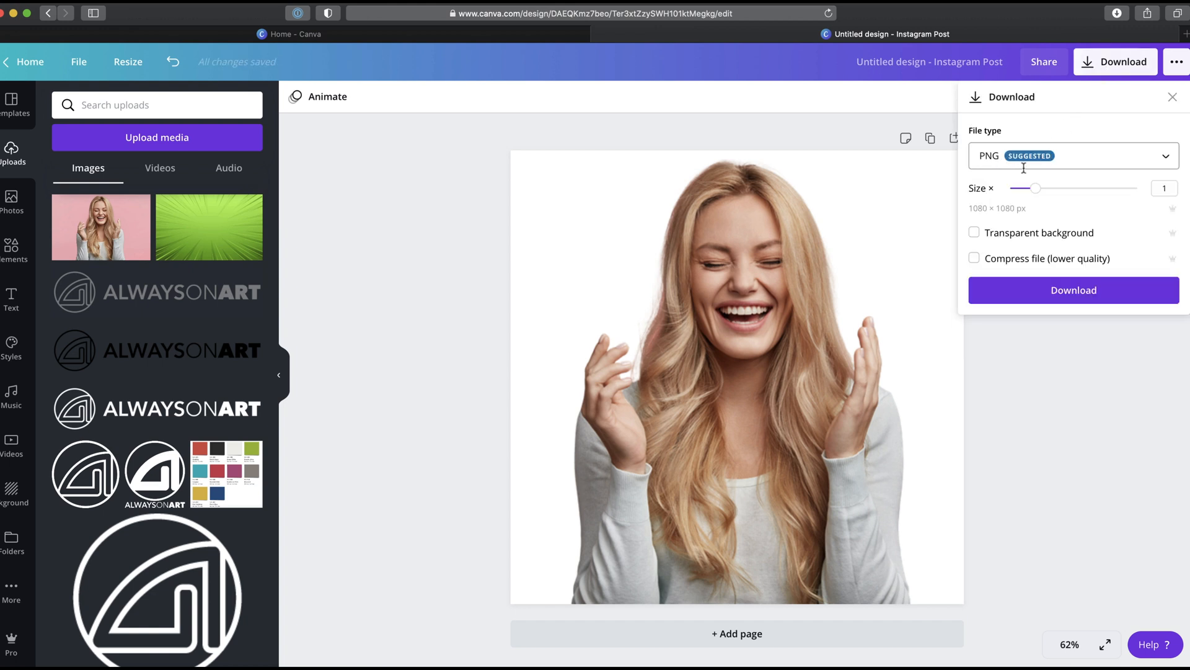
{"action": "left_click", "coordinate": [977, 233]}
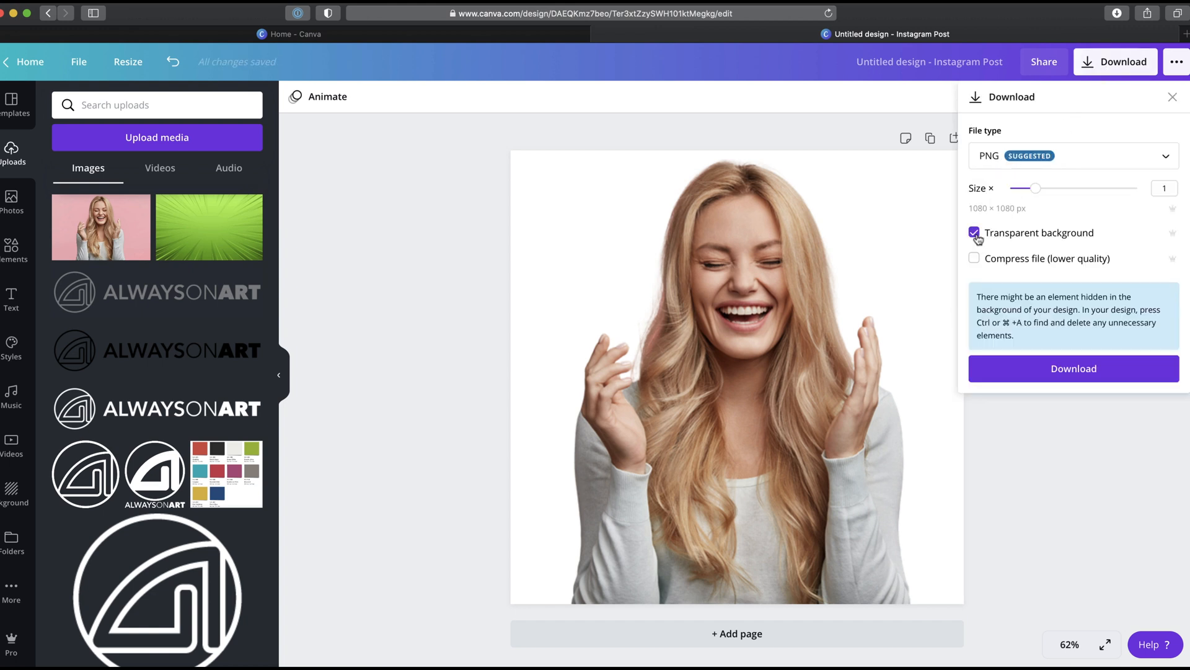
{"action": "left_click", "coordinate": [1031, 379]}
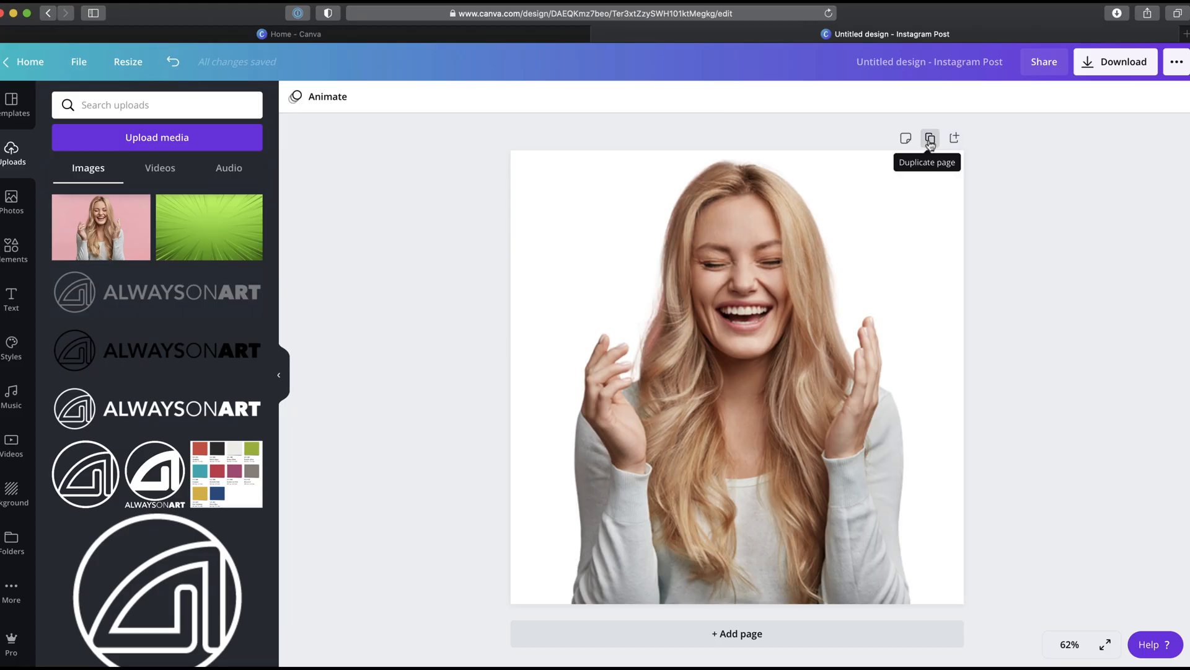
Step: Duplicate the page and set a pink tropical-leaf photo from a gradient search as its background
{"action": "left_click", "coordinate": [930, 141]}
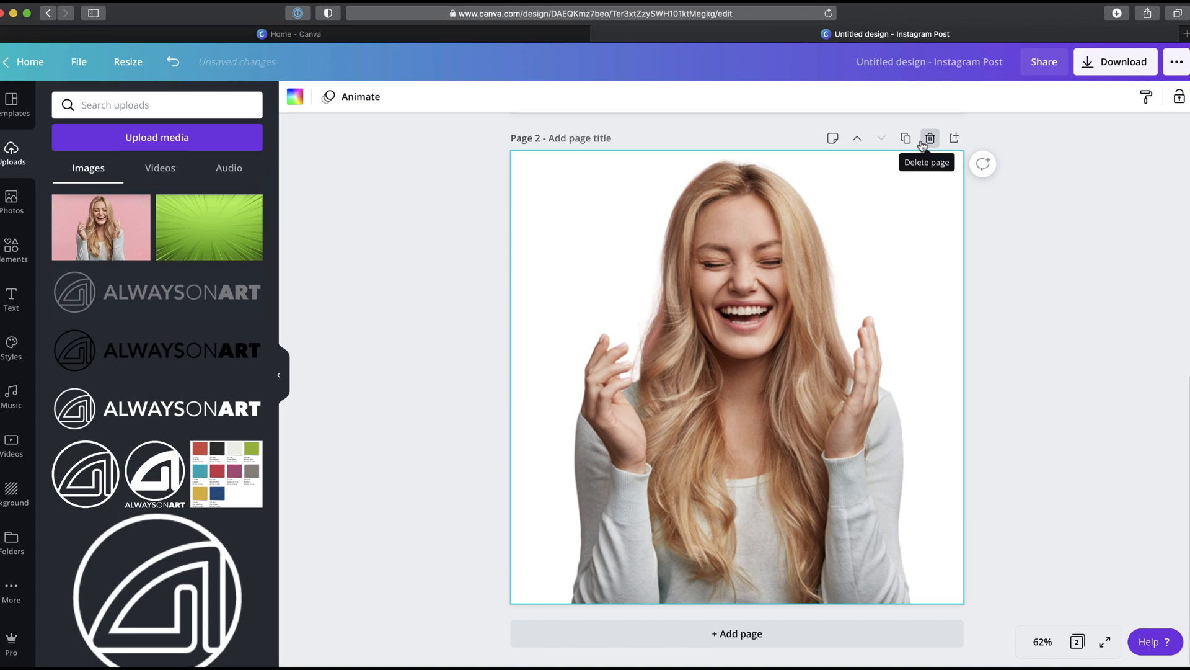
{"action": "left_click", "coordinate": [11, 201]}
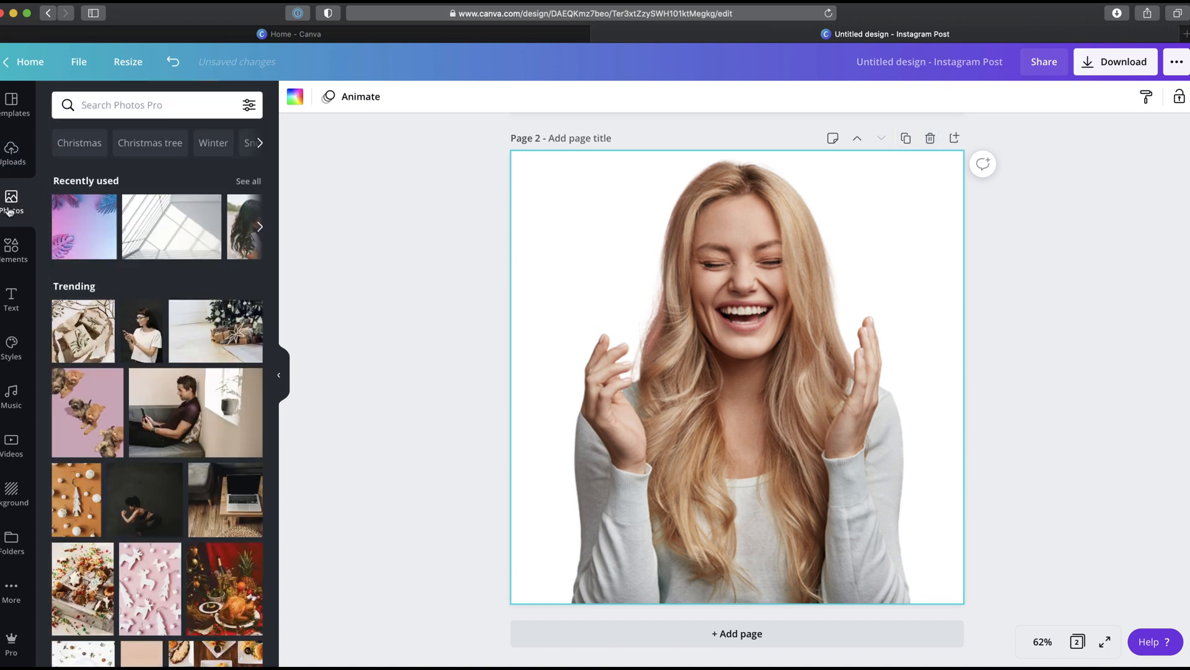
{"action": "left_click", "coordinate": [112, 102]}
{"action": "type", "text": "gradient"}
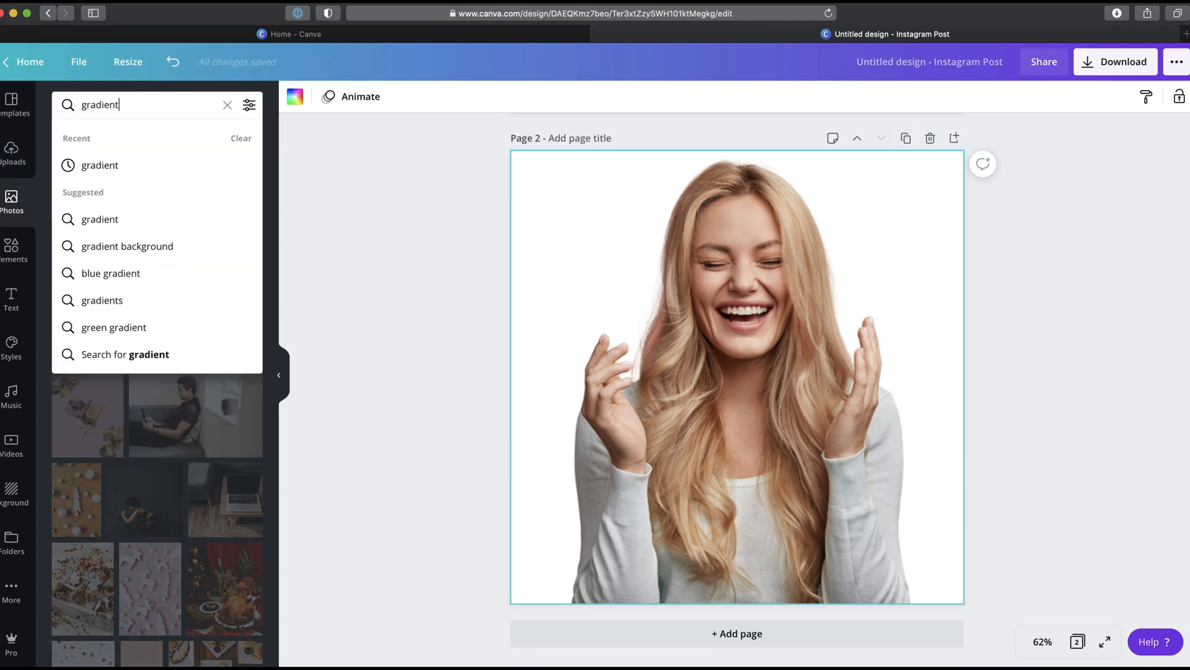
{"action": "key", "text": "Return"}
{"action": "scroll", "coordinate": [142, 257], "scroll_direction": "down", "scroll_amount": 3}
{"action": "scroll", "coordinate": [144, 257], "scroll_direction": "down", "scroll_amount": 5}
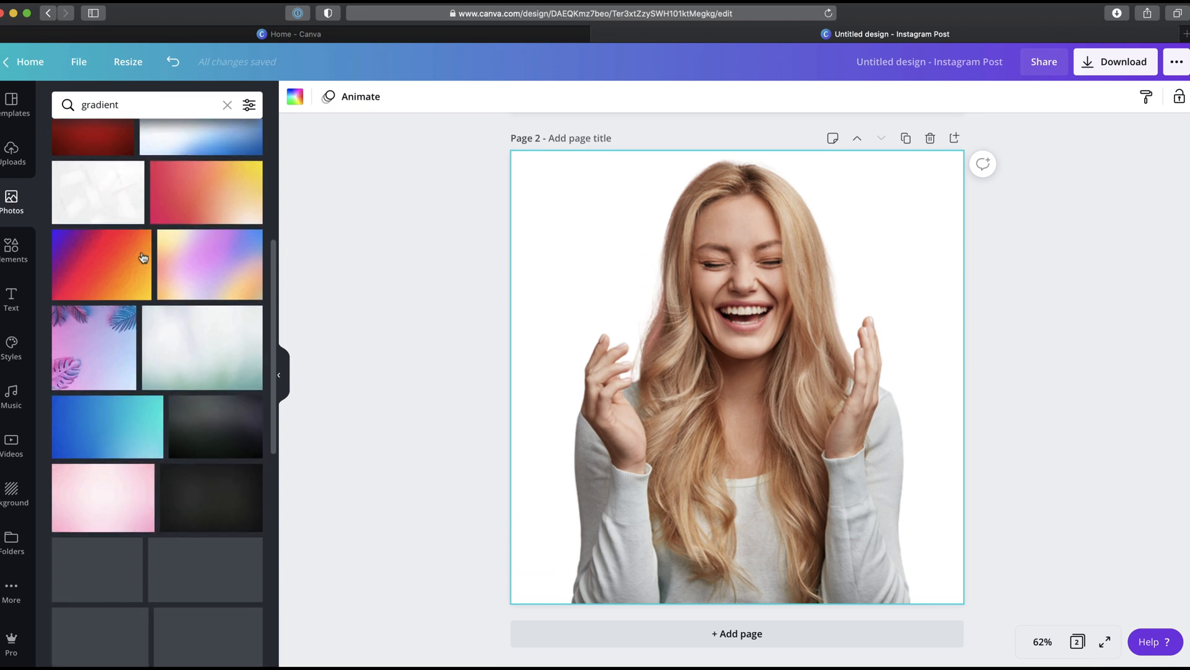
{"action": "left_click", "coordinate": [101, 324]}
{"action": "right_click", "coordinate": [703, 288]}
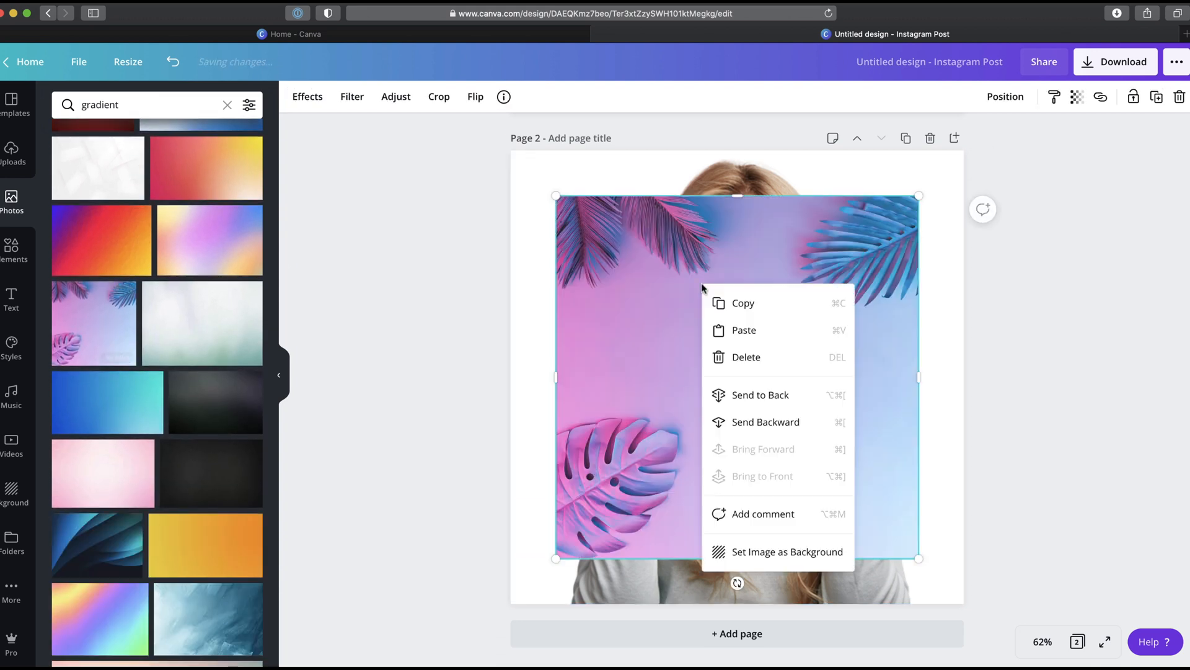
{"action": "left_click", "coordinate": [738, 554]}
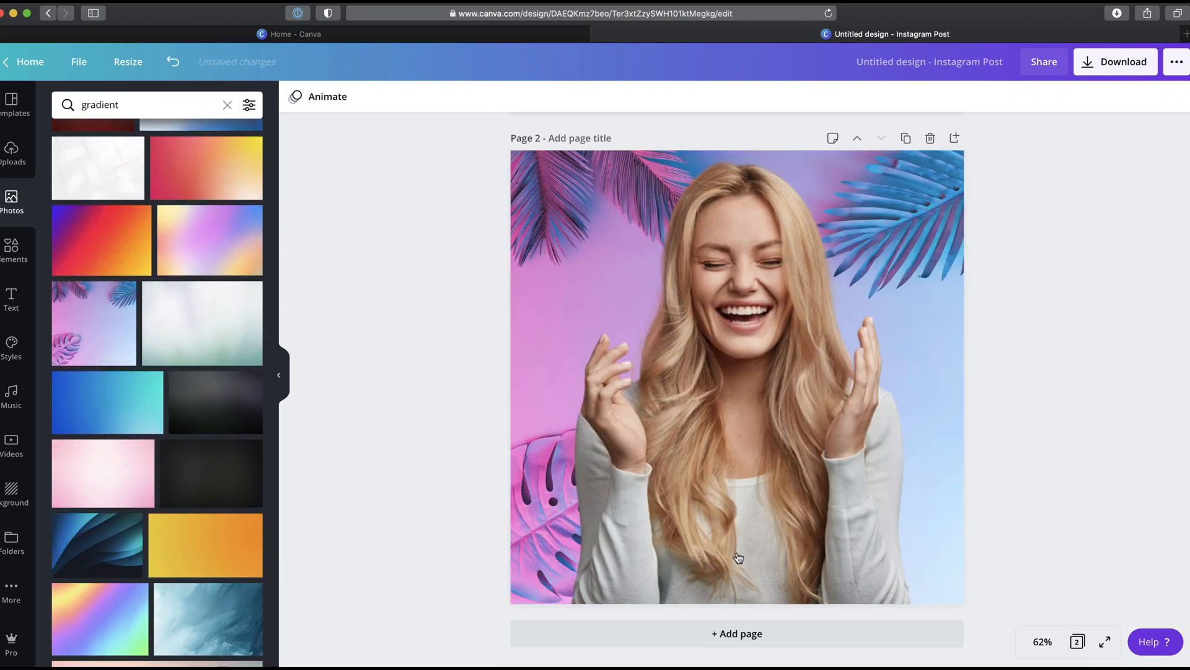
Step: Adjust the cut-out photo's brightness to 16 and contrast to 6
{"action": "left_click", "coordinate": [751, 403]}
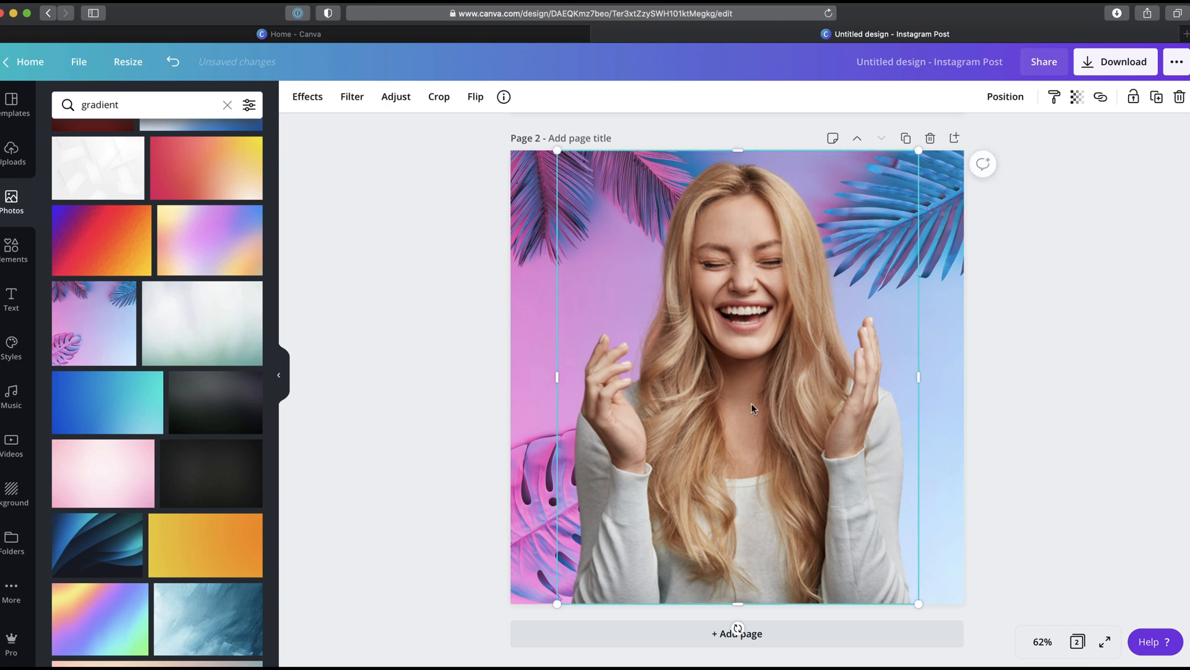
{"action": "left_click", "coordinate": [397, 96]}
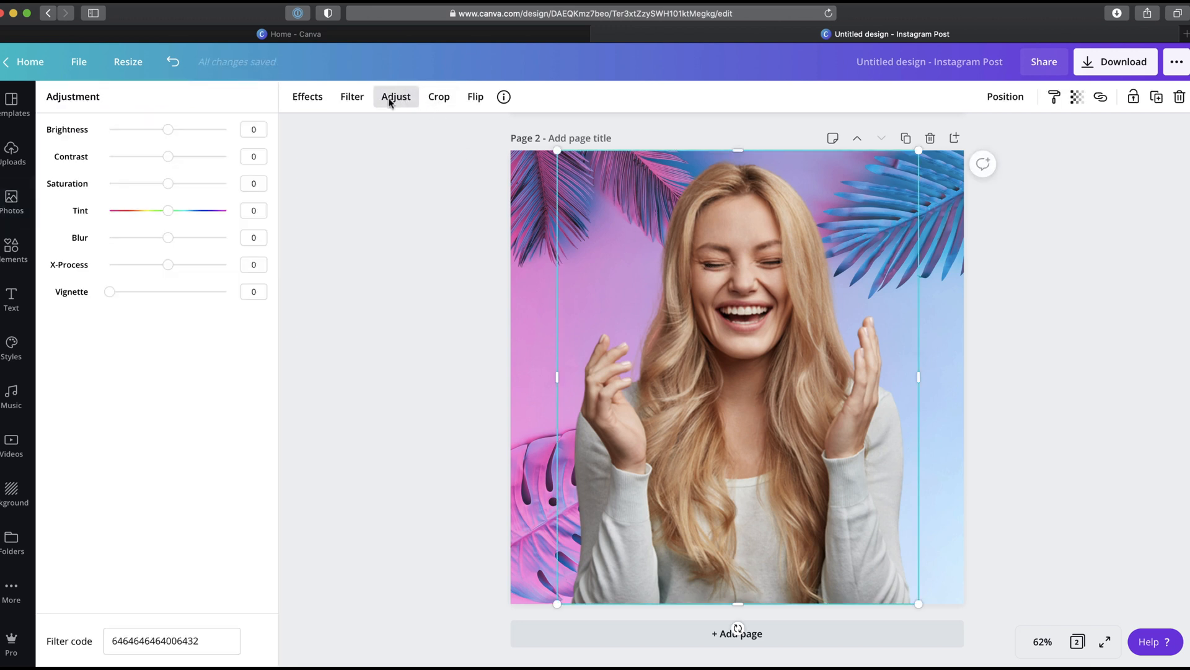
{"action": "left_click_drag", "start_coordinate": [172, 131], "coordinate": [173, 161]}
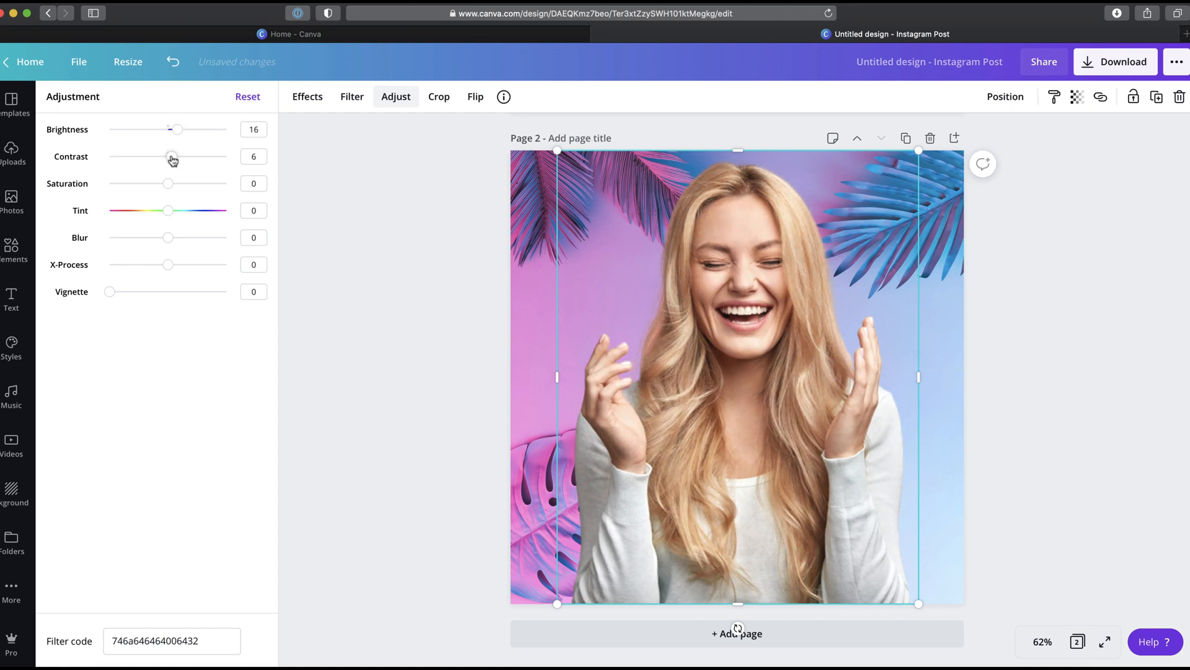
Step: Set the background image's brightness to 11 and contrast to 18
{"action": "left_click", "coordinate": [529, 165]}
{"action": "left_click", "coordinate": [408, 96]}
{"action": "left_click_drag", "start_coordinate": [170, 132], "coordinate": [177, 133]}
{"action": "left_click_drag", "start_coordinate": [169, 158], "coordinate": [179, 158]}
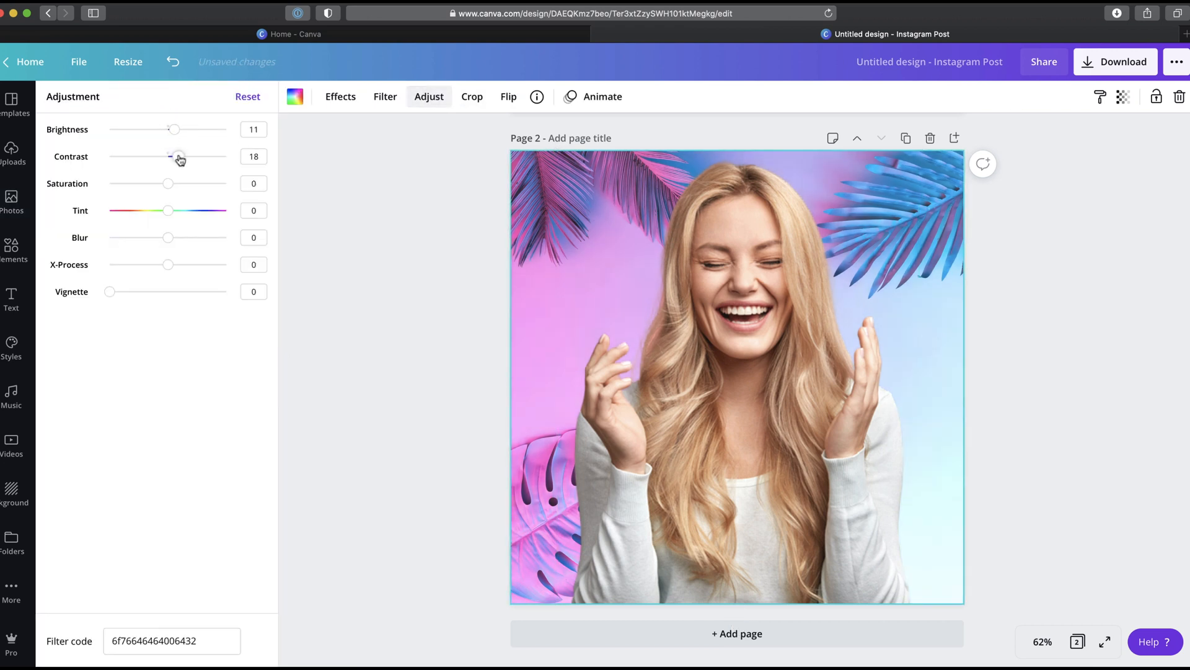
Step: Add the pink flower element and move it to the page's lower-left corner
{"action": "left_click", "coordinate": [10, 250]}
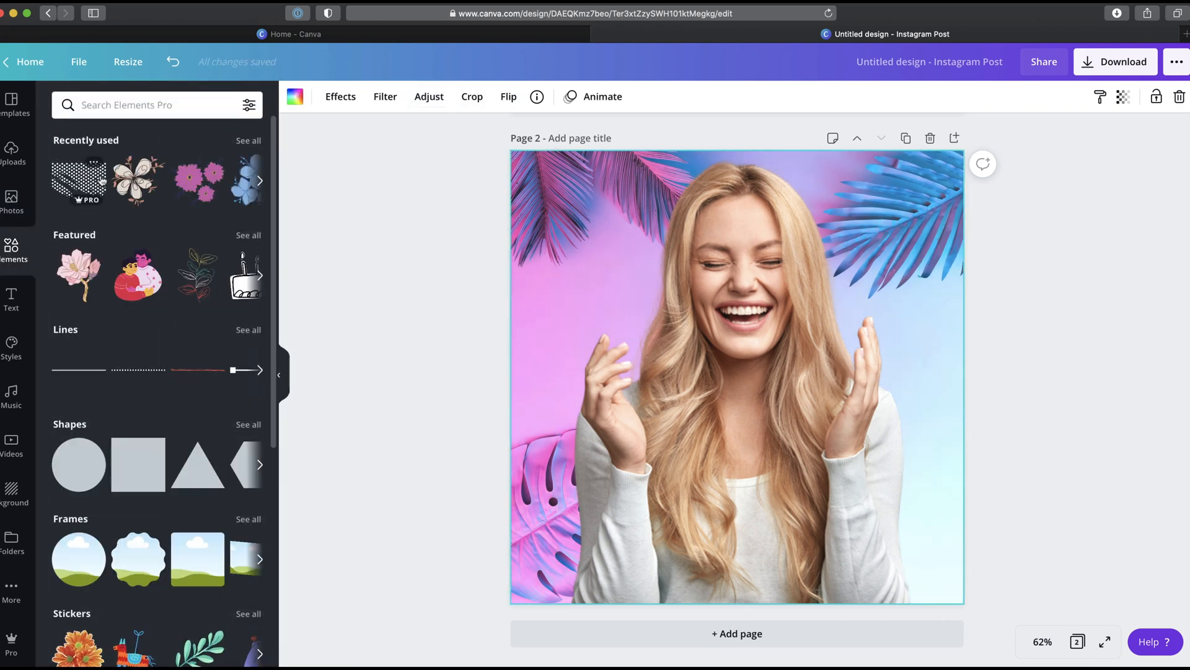
{"action": "left_click", "coordinate": [199, 180]}
{"action": "left_click_drag", "start_coordinate": [824, 301], "coordinate": [666, 413]}
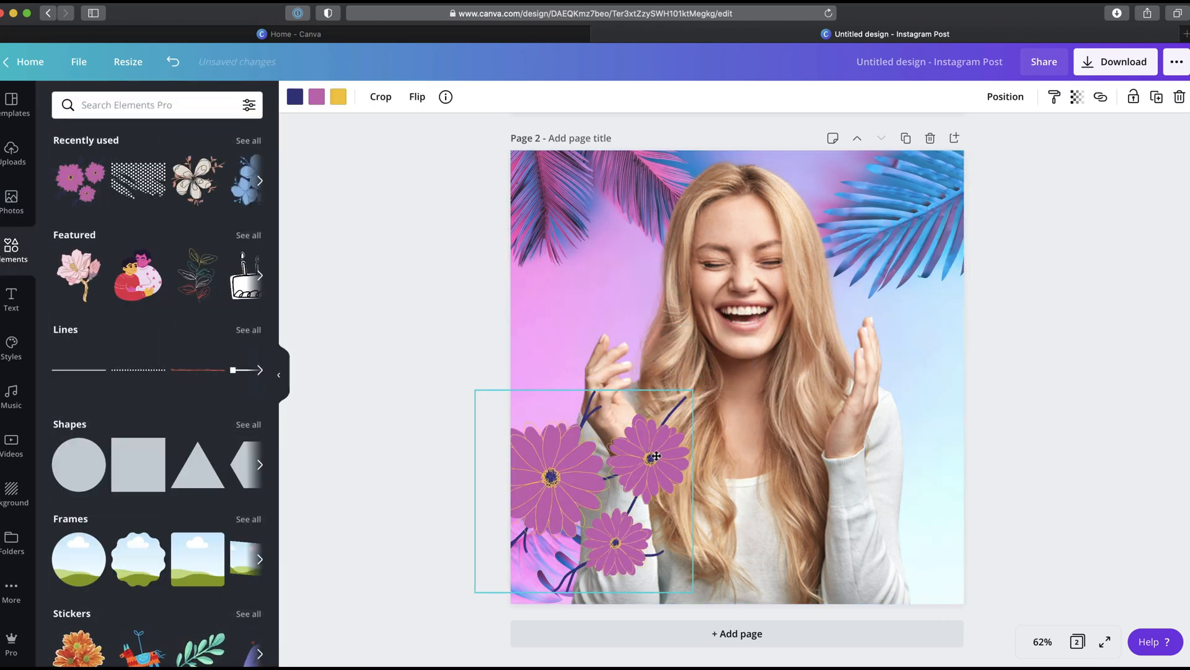
Step: Add the blue flower element, move it to the page's upper-right corner, and send it backward
{"action": "left_click", "coordinate": [248, 180]}
{"action": "left_click_drag", "start_coordinate": [769, 363], "coordinate": [937, 308]}
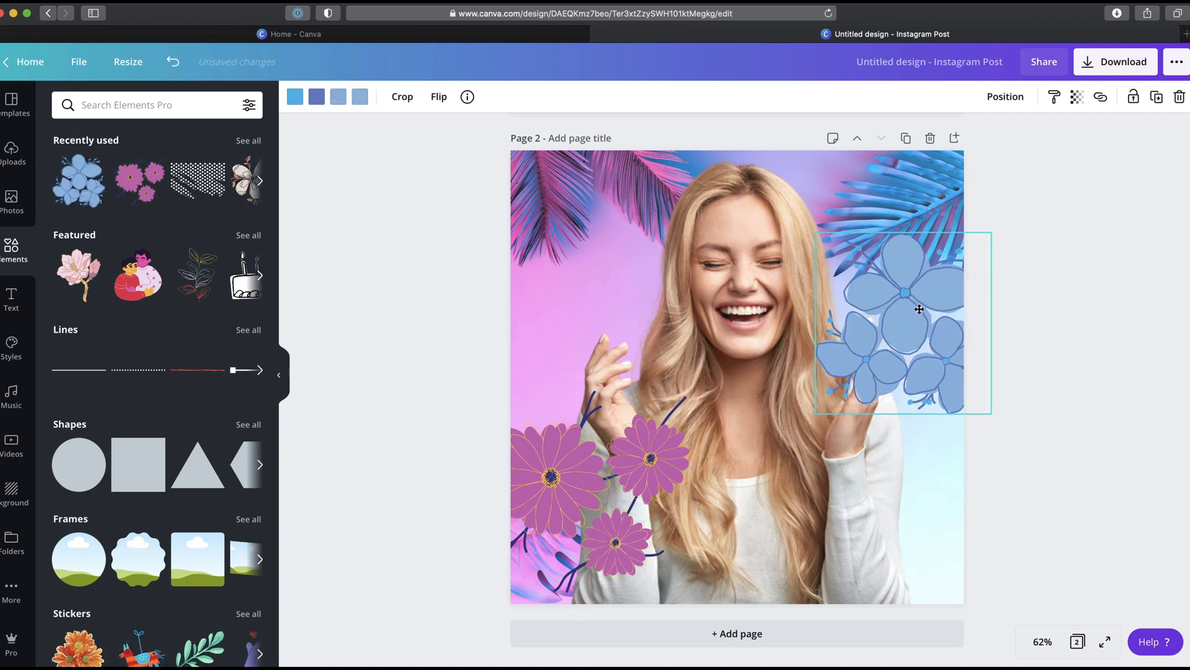
{"action": "left_click", "coordinate": [1005, 97]}
{"action": "left_click", "coordinate": [969, 137]}
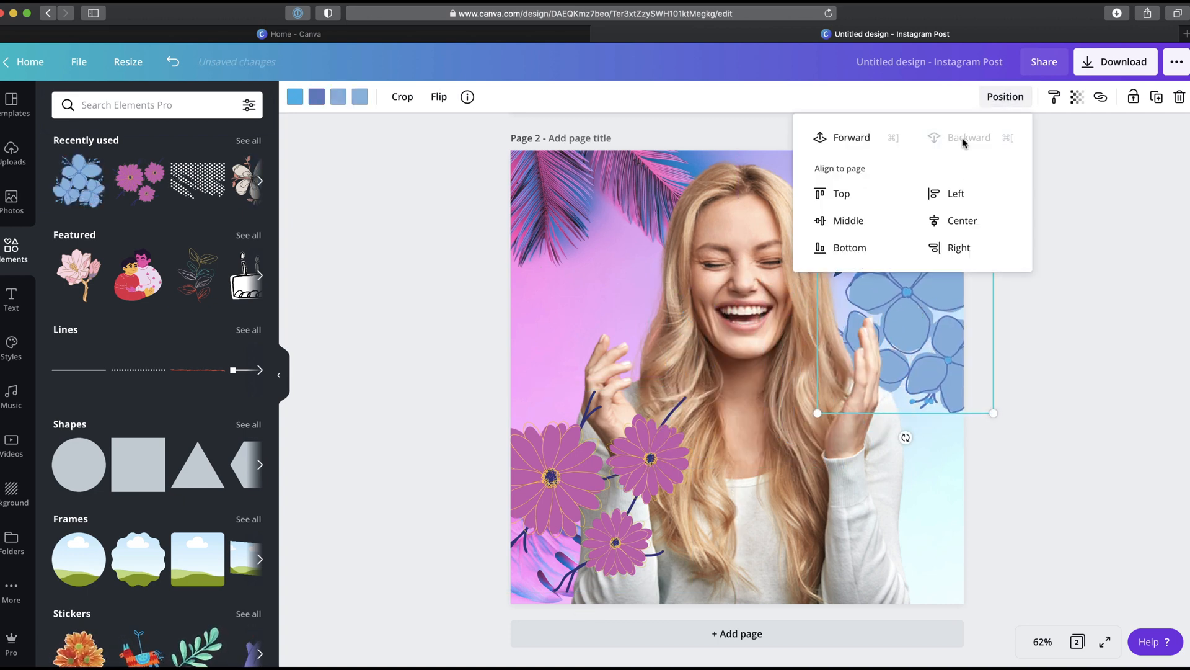
Step: Add the outlined white flower element to the upper-left corner and send it backward behind the portrait
{"action": "left_click", "coordinate": [284, 202]}
{"action": "left_click", "coordinate": [248, 179]}
{"action": "left_click_drag", "start_coordinate": [650, 298], "coordinate": [510, 188]}
{"action": "left_click", "coordinate": [1004, 97]}
{"action": "left_click", "coordinate": [969, 137]}
{"action": "left_click", "coordinate": [954, 417]}
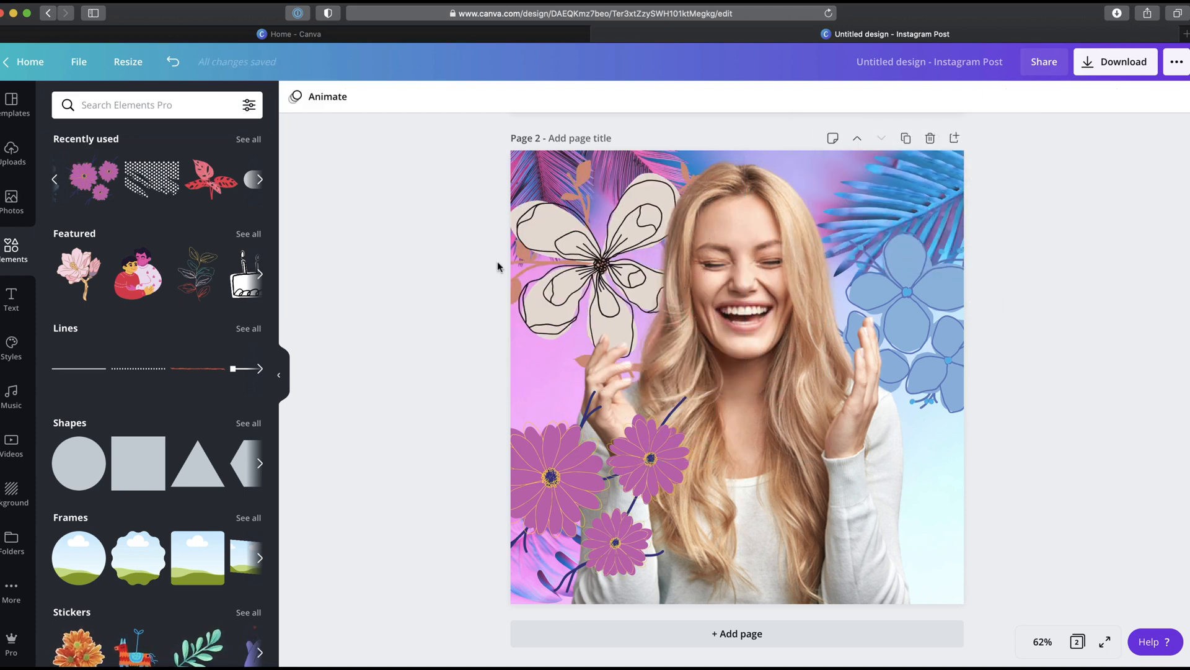
Step: Go back to the home page and create a new Presentation design
{"action": "left_click", "coordinate": [20, 65]}
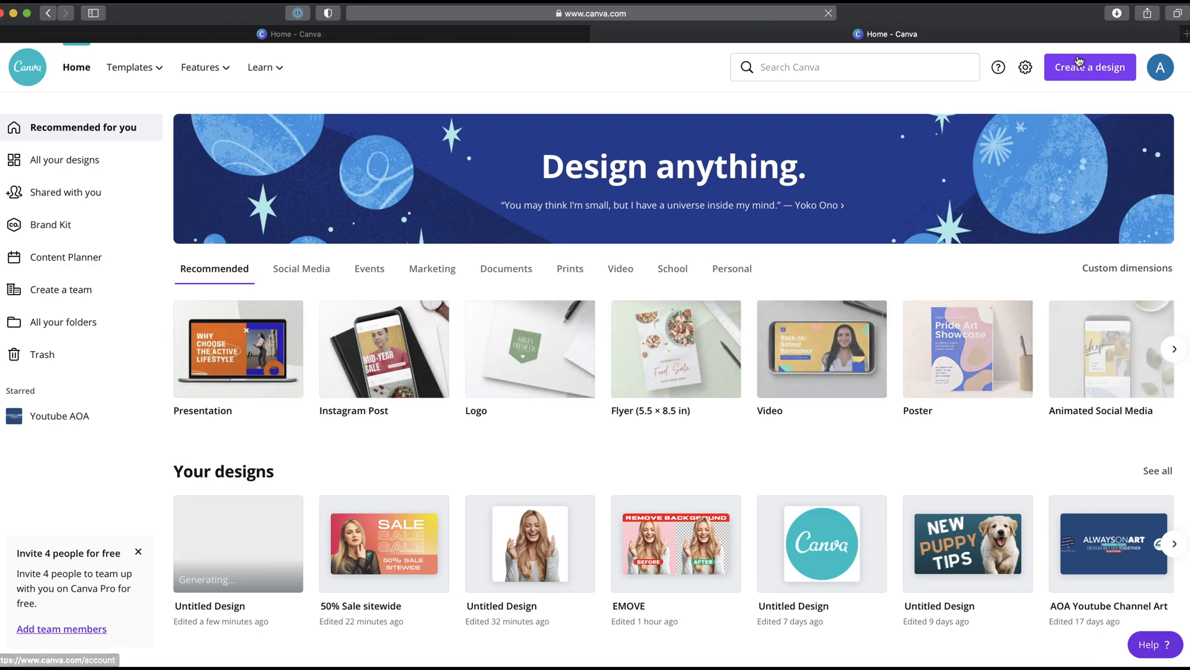
{"action": "left_click", "coordinate": [1090, 67]}
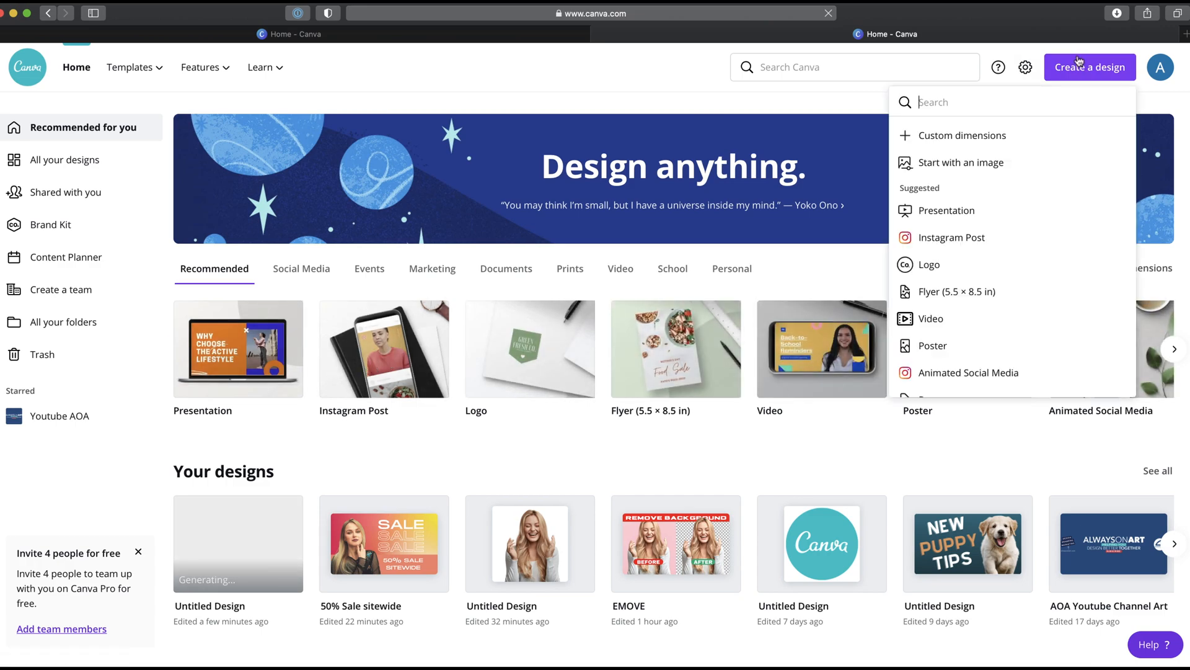
{"action": "left_click", "coordinate": [944, 212]}
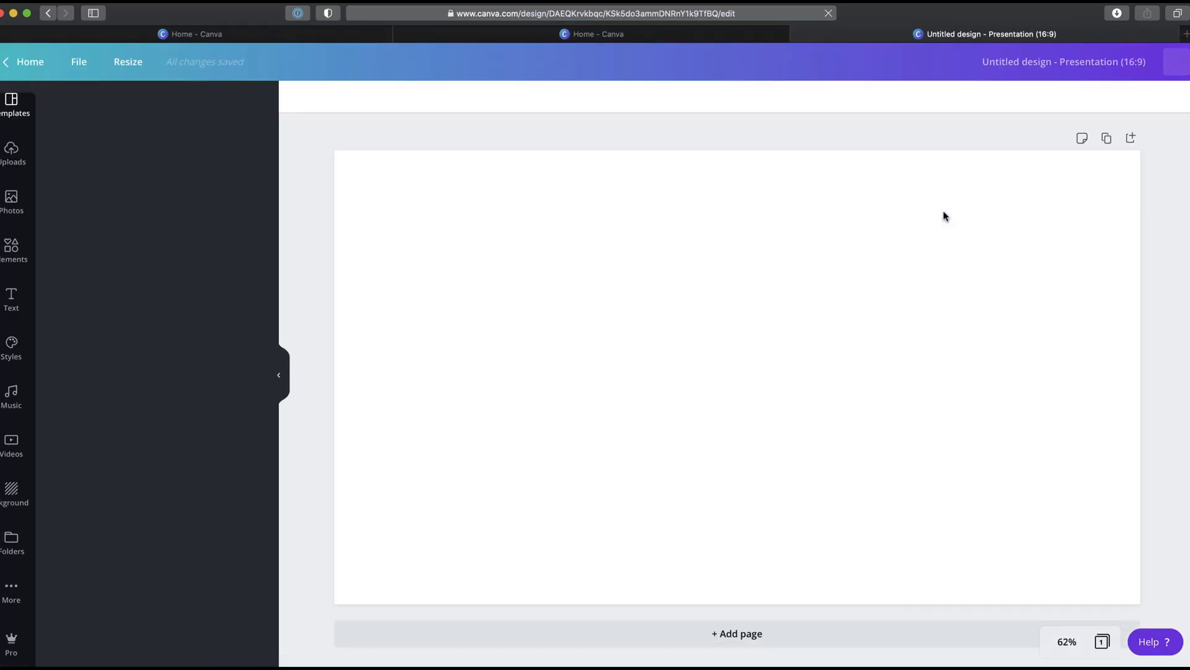
Step: Upload the portrait photo andriyko-podilnyk-jFAG_ixCrsM-unsplash.jpg from the device into the design
{"action": "left_click", "coordinate": [16, 157]}
{"action": "left_click", "coordinate": [162, 146]}
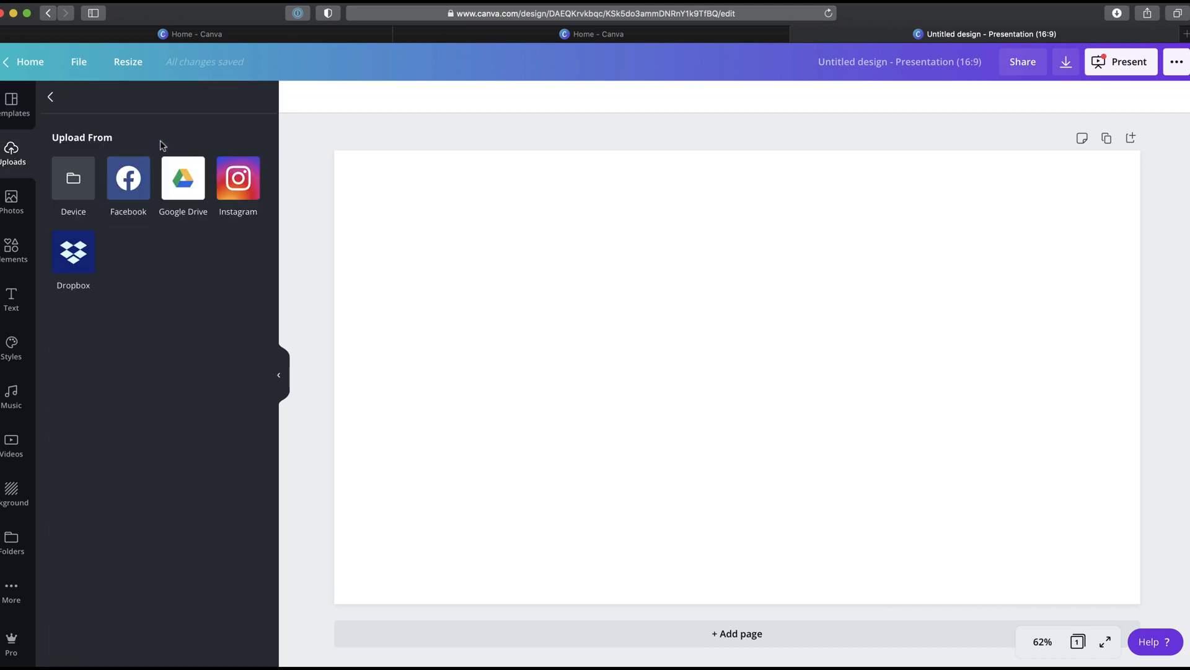
{"action": "left_click", "coordinate": [73, 180]}
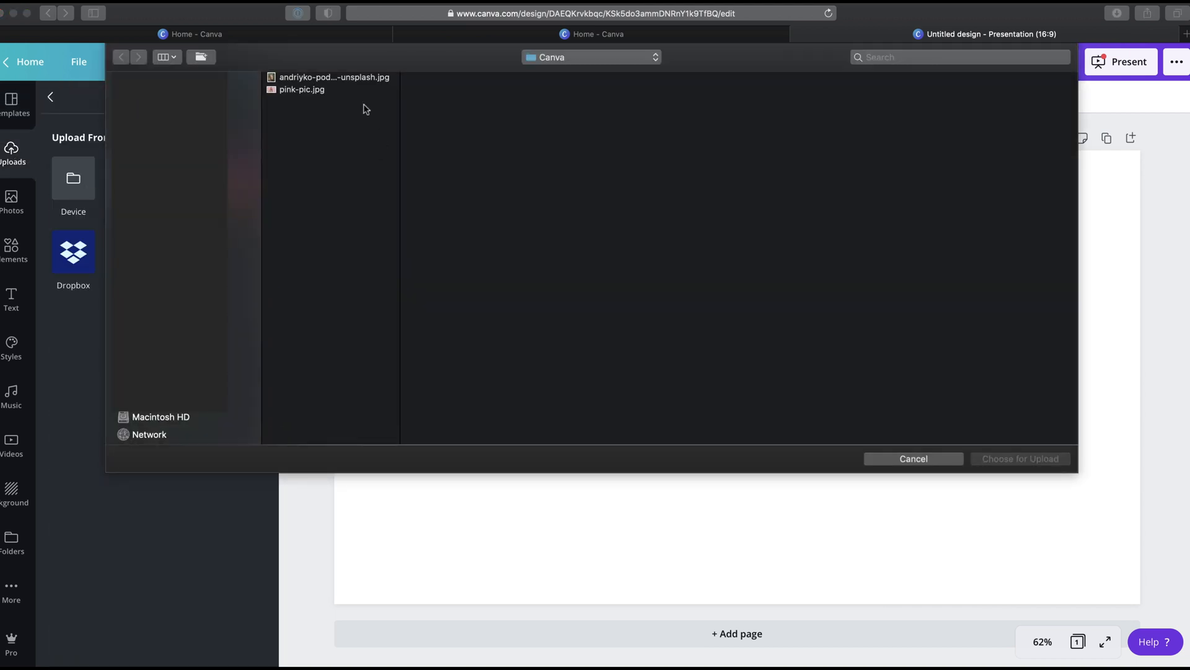
{"action": "left_click", "coordinate": [363, 78]}
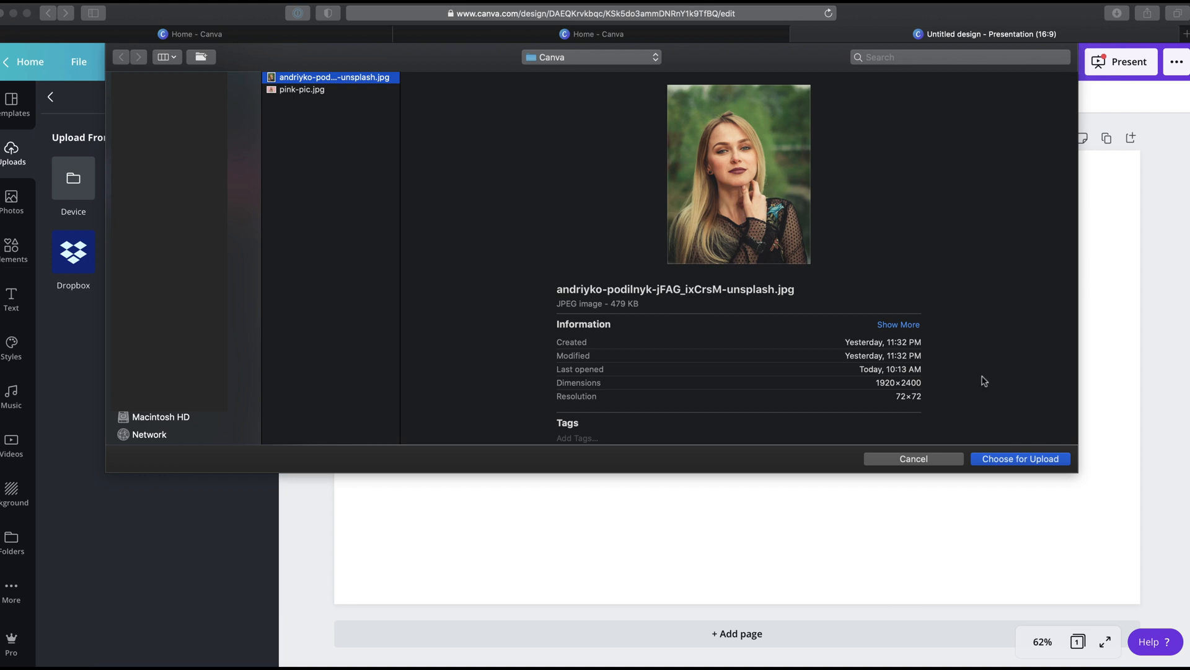
{"action": "left_click", "coordinate": [991, 459]}
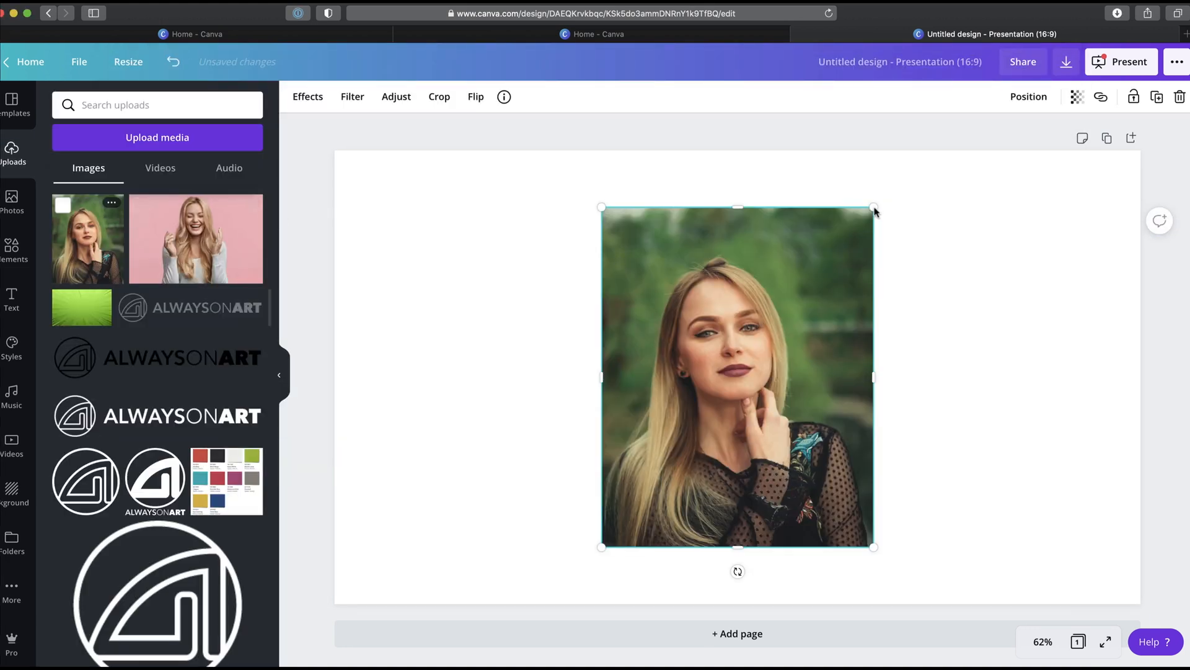
Step: Enlarge the portrait photo to the page's full height and center it on the page
{"action": "left_click_drag", "start_coordinate": [875, 212], "coordinate": [964, 108]}
{"action": "left_click_drag", "start_coordinate": [825, 250], "coordinate": [749, 307]}
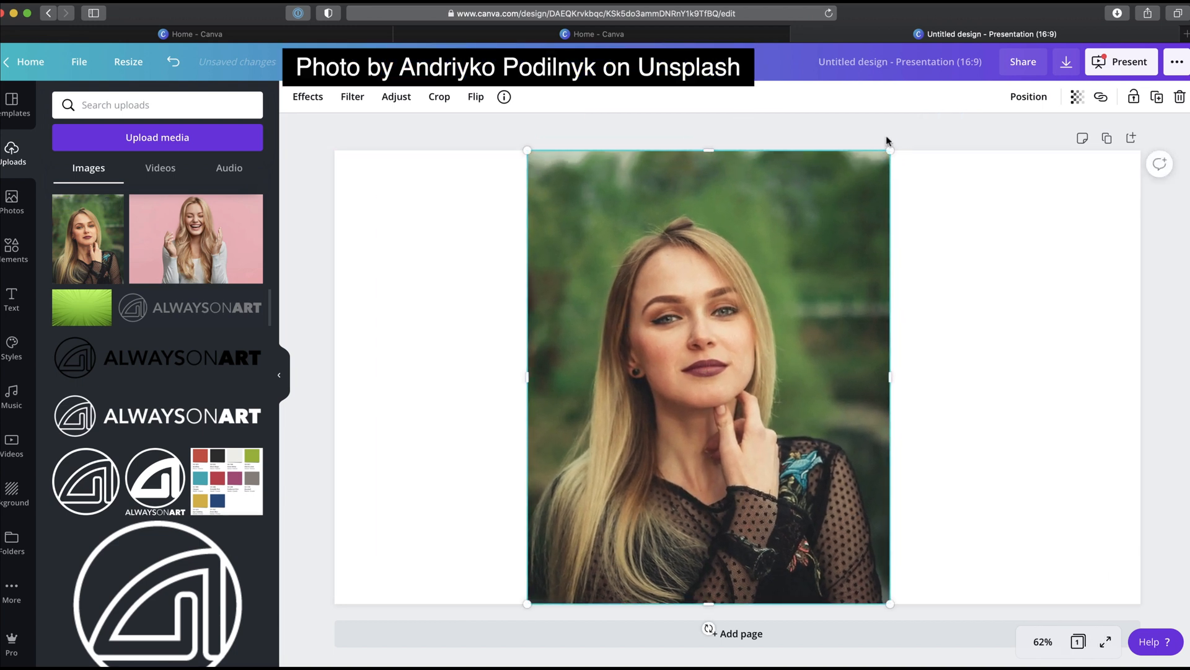
{"action": "left_click_drag", "start_coordinate": [890, 151], "coordinate": [907, 142]}
{"action": "left_click_drag", "start_coordinate": [809, 215], "coordinate": [828, 215]}
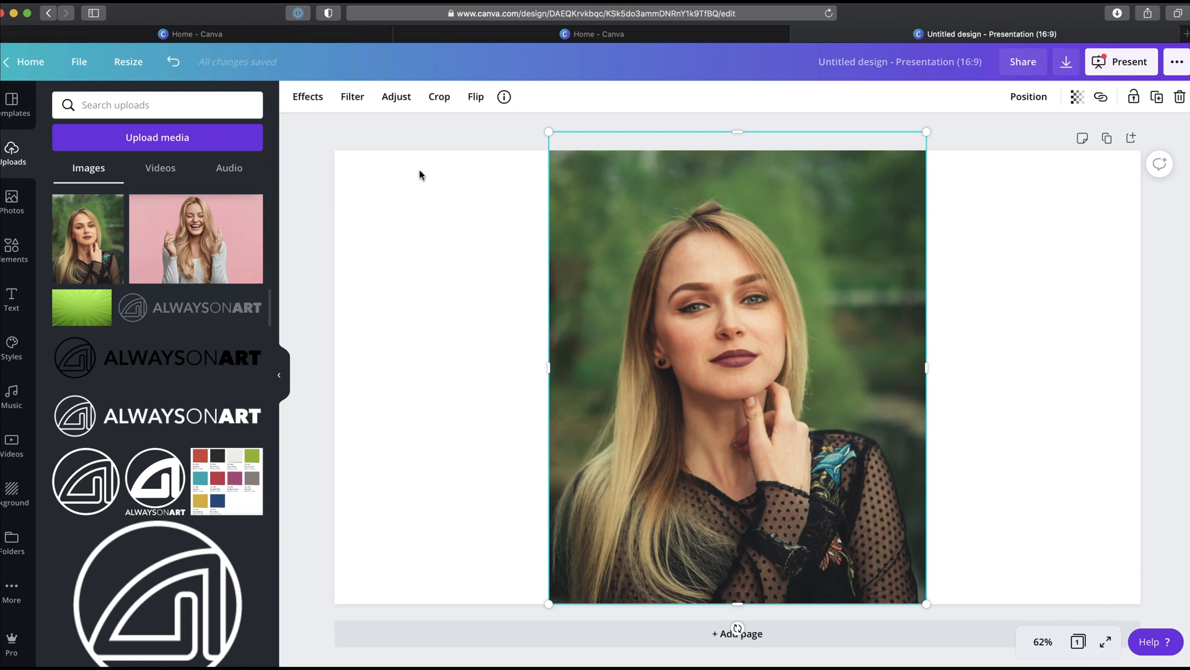
Step: Remove the photo's background with Background Remover and restore its lower-left edge using a Restore brush of size 11
{"action": "left_click", "coordinate": [308, 96]}
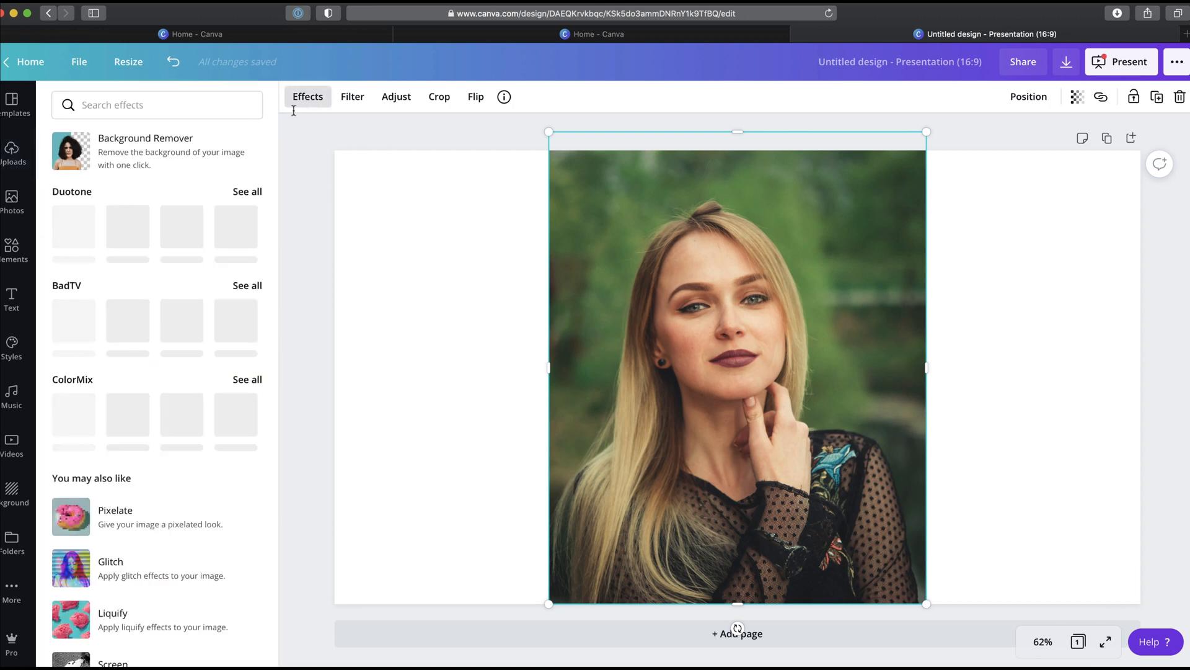
{"action": "left_click", "coordinate": [199, 147]}
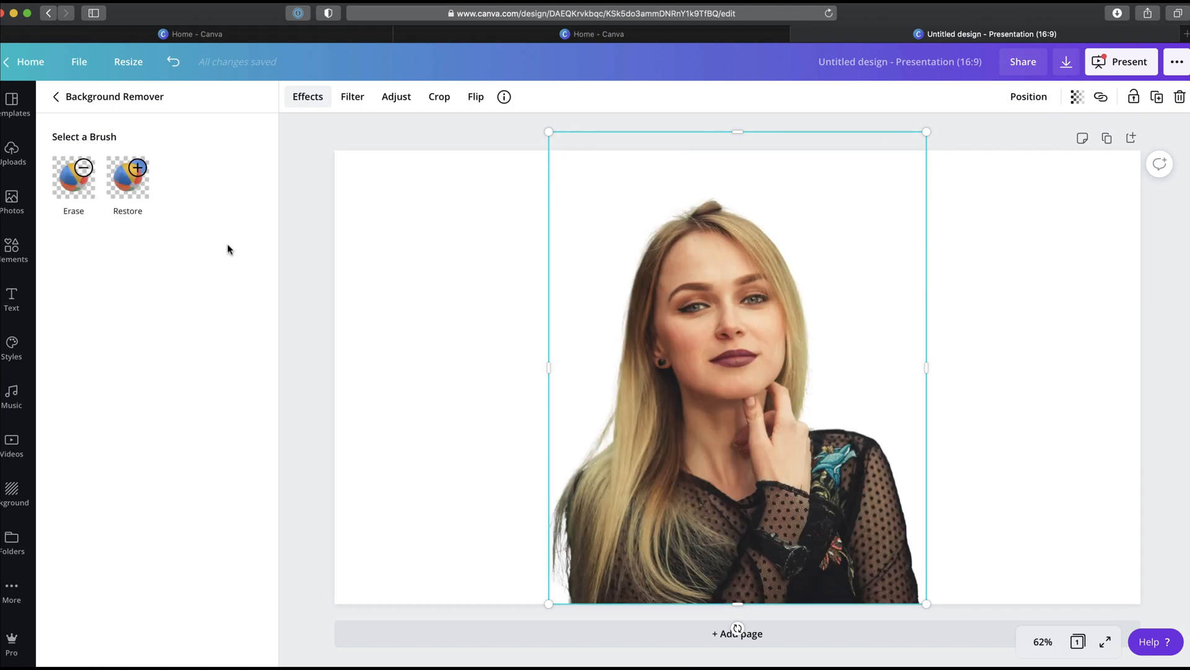
{"action": "left_click", "coordinate": [133, 189]}
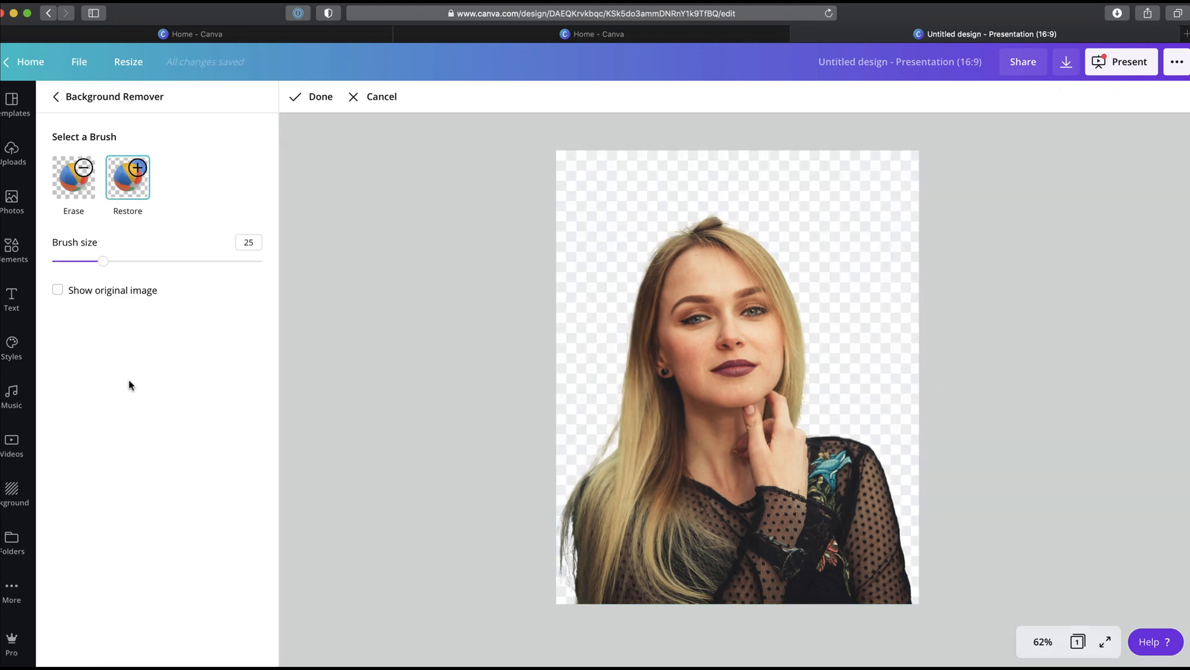
{"action": "left_click_drag", "start_coordinate": [104, 272], "coordinate": [75, 265]}
{"action": "mouse_move", "coordinate": [579, 516]}
{"action": "left_mouse_down"}
{"action": "mouse_move", "coordinate": [572, 610]}
{"action": "mouse_move", "coordinate": [577, 511]}
{"action": "mouse_move", "coordinate": [565, 595]}
{"action": "left_mouse_up"}
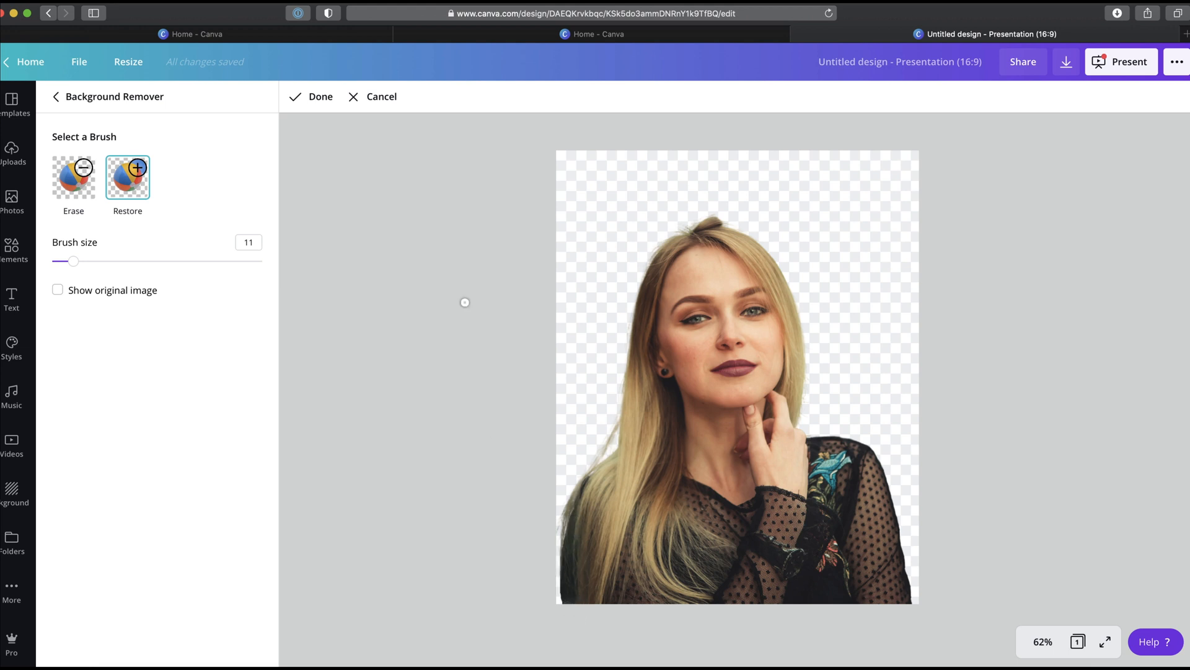
{"action": "left_click", "coordinate": [319, 99]}
Step: Move the cut-out to the page's left edge and set a pink-to-yellow gradient photo from a gradient search as background
{"action": "left_click_drag", "start_coordinate": [669, 284], "coordinate": [449, 285]}
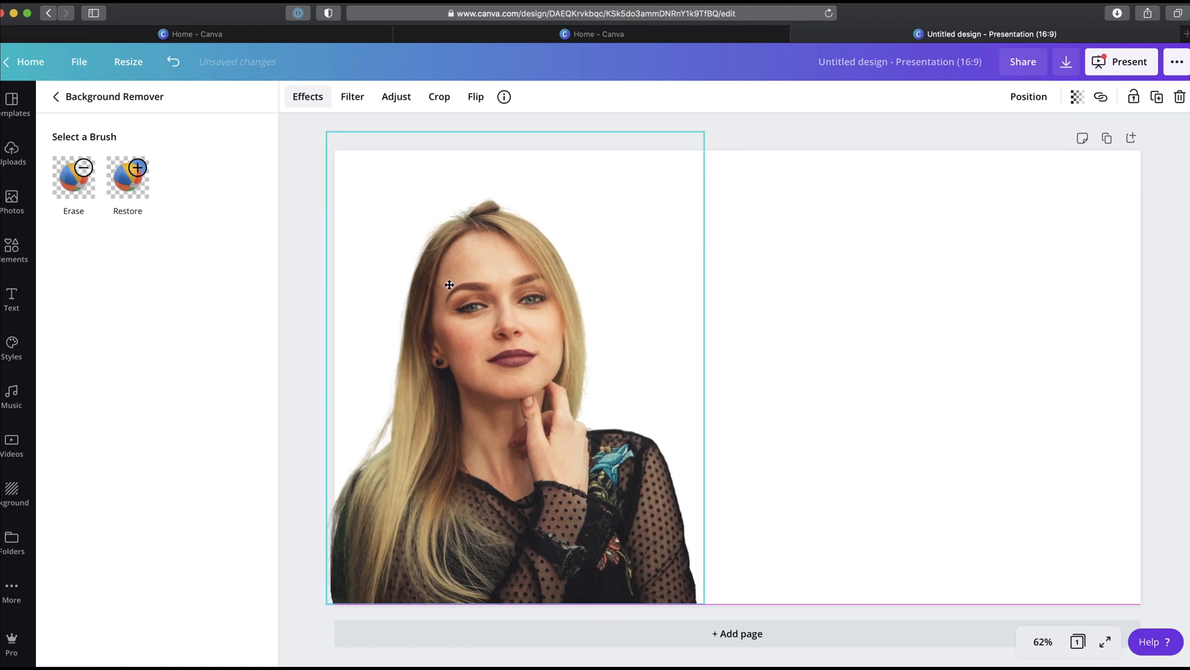
{"action": "left_click", "coordinate": [13, 200]}
{"action": "left_click", "coordinate": [101, 165]}
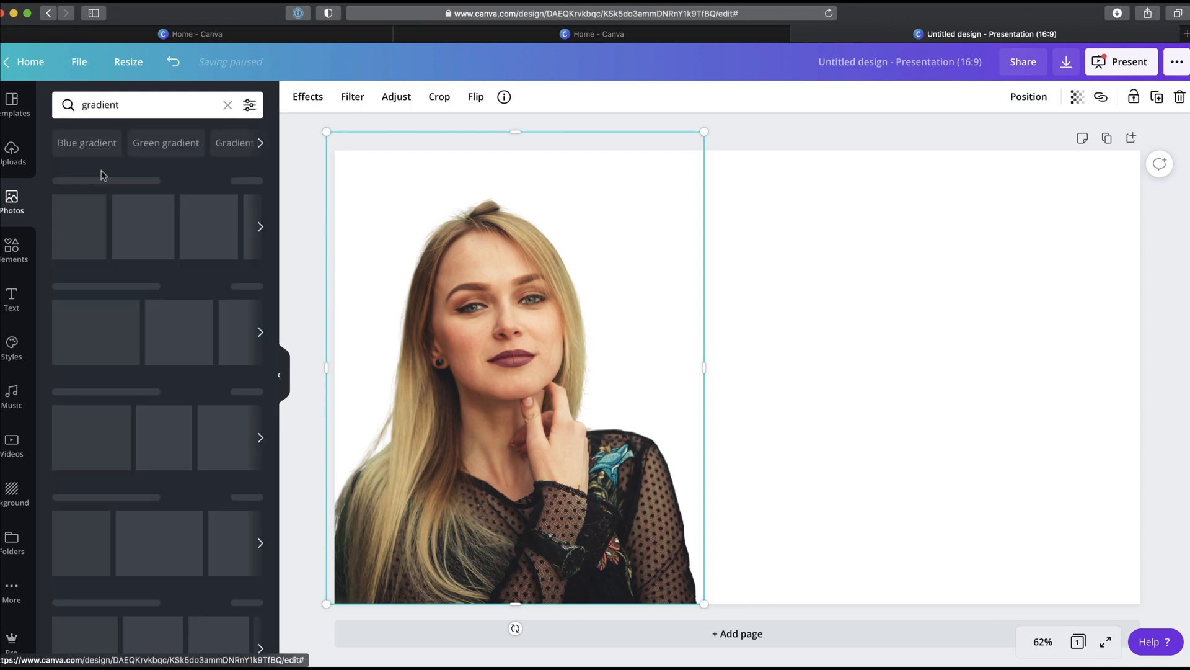
{"action": "scroll", "coordinate": [101, 169], "scroll_direction": "down", "scroll_amount": 3}
{"action": "left_click", "coordinate": [183, 304]}
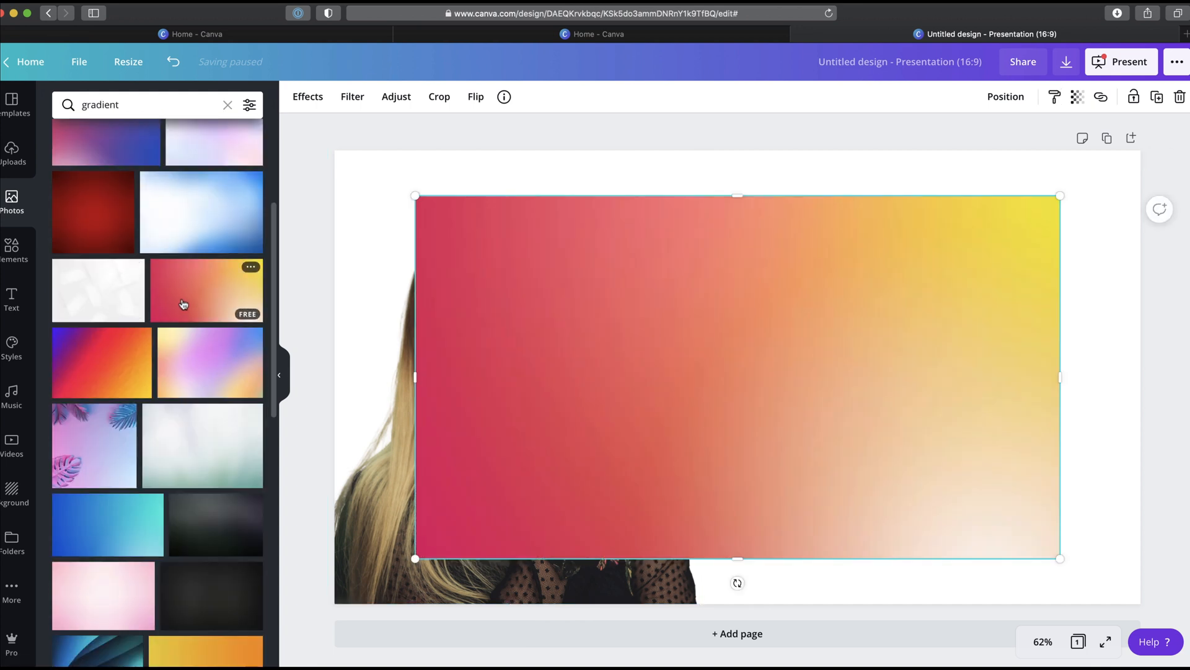
{"action": "right_click", "coordinate": [604, 341]}
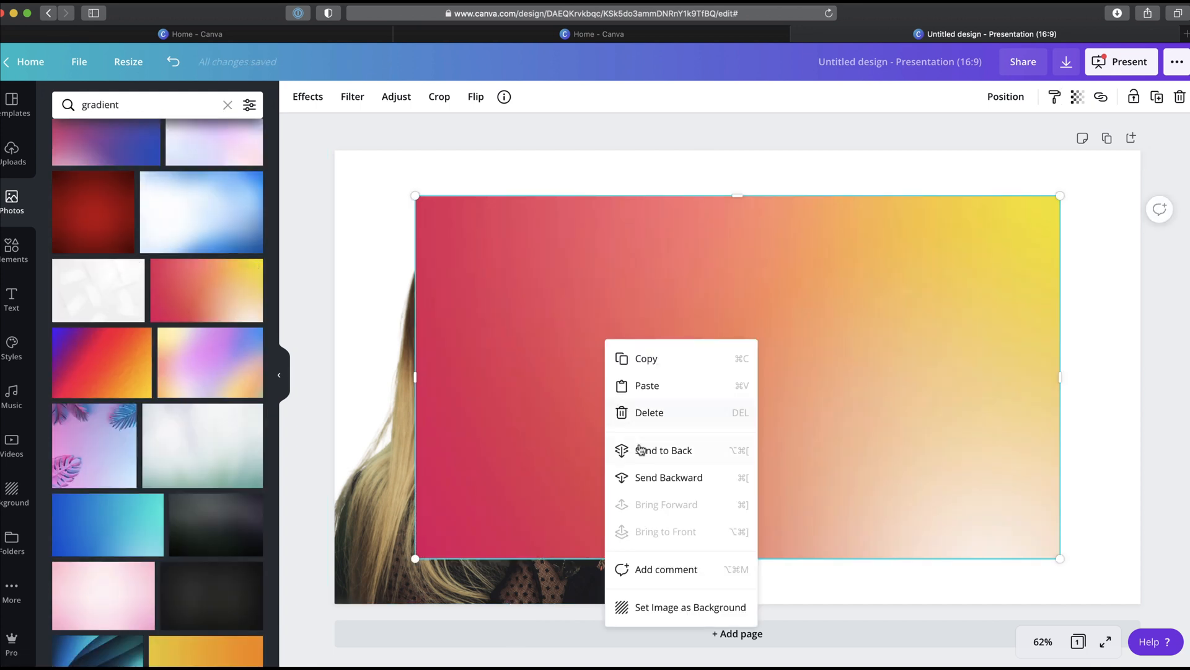
{"action": "left_click", "coordinate": [648, 608]}
{"action": "left_click", "coordinate": [422, 157]}
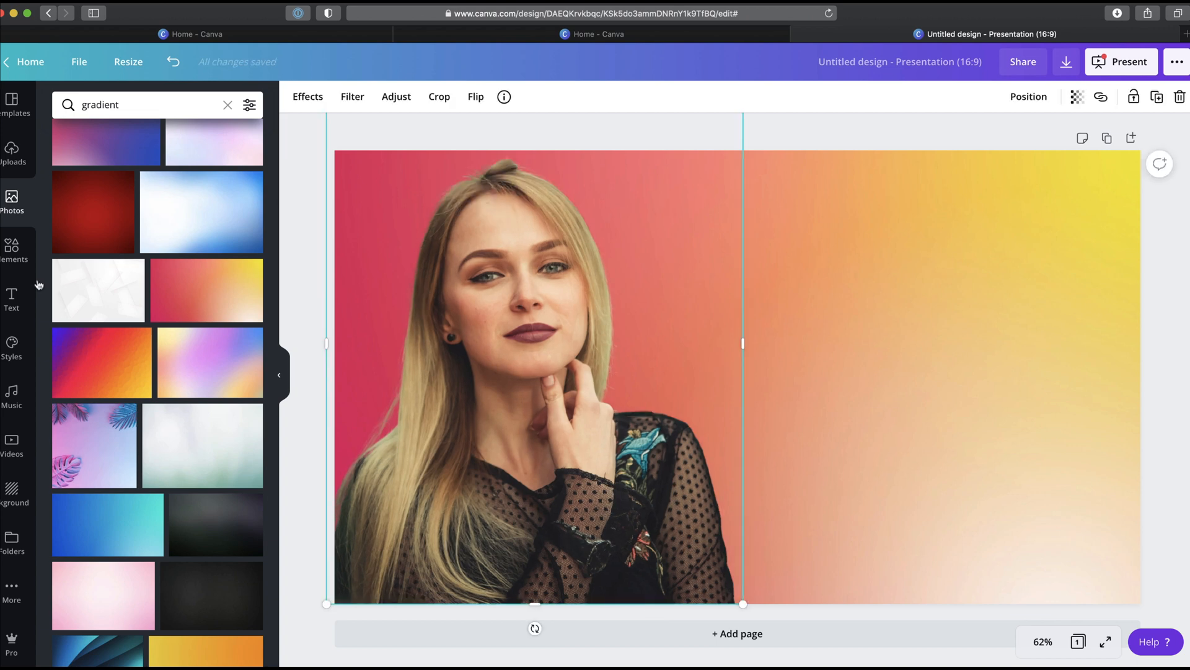
Step: Add the SALE SALE SALE text combination on the right side and make all three lines white
{"action": "left_click", "coordinate": [11, 301]}
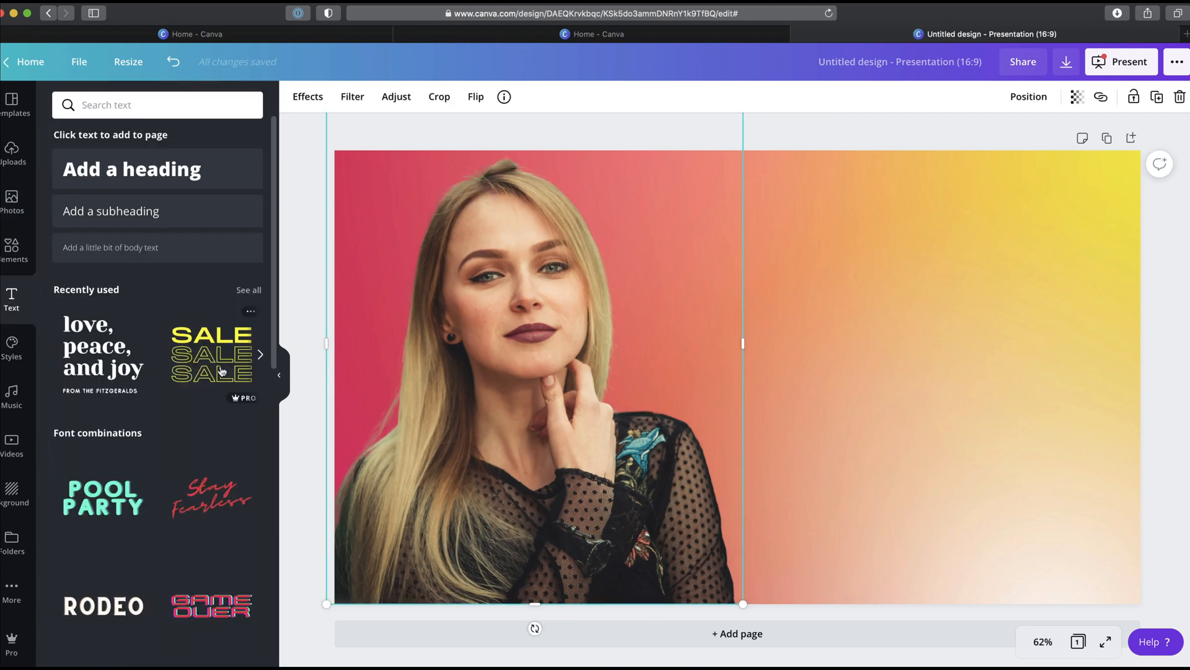
{"action": "left_click_drag", "start_coordinate": [222, 370], "coordinate": [864, 226]}
{"action": "left_click", "coordinate": [473, 97]}
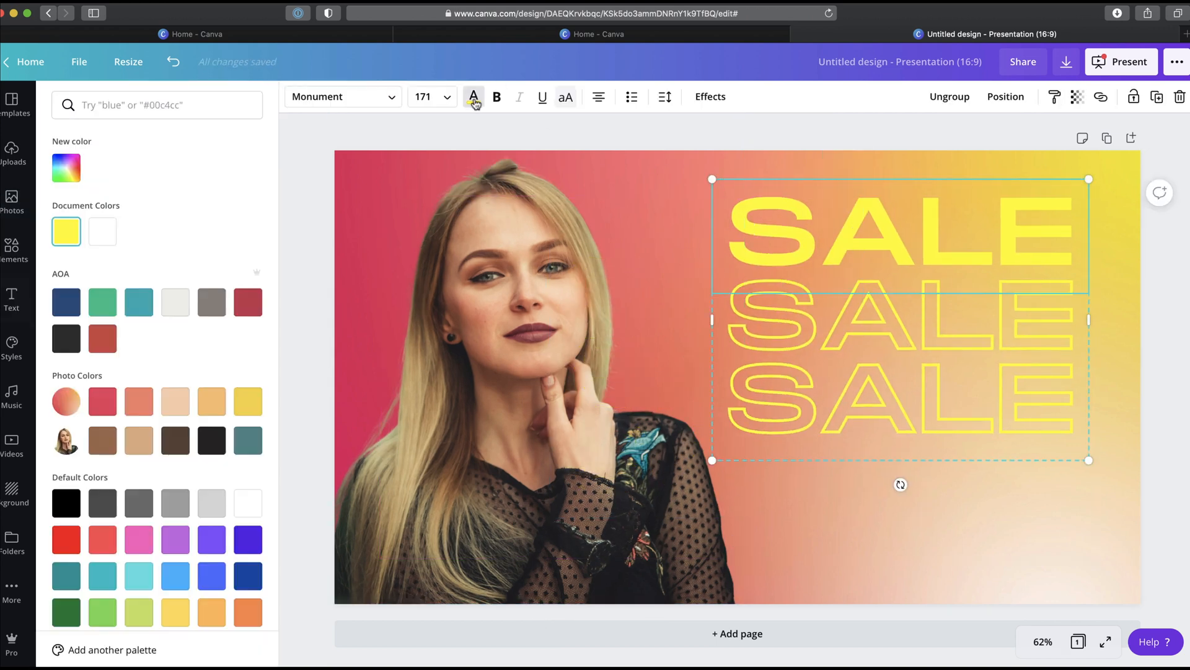
{"action": "left_click", "coordinate": [102, 233]}
{"action": "left_click", "coordinate": [808, 307]}
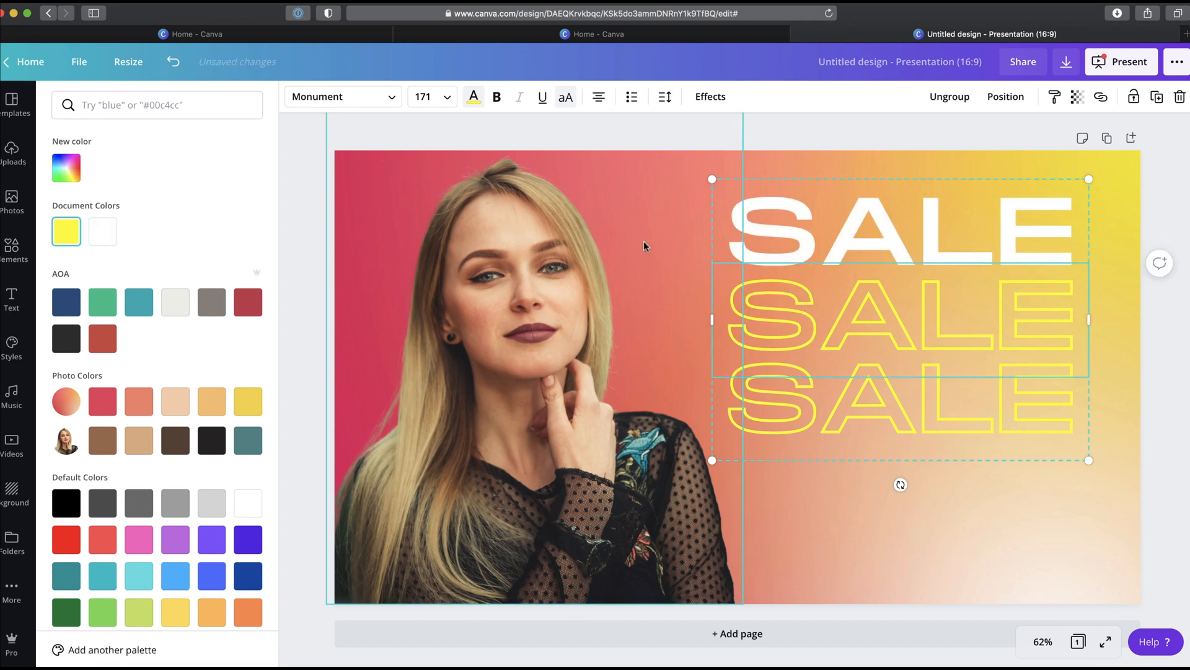
{"action": "left_click", "coordinate": [494, 99]}
{"action": "left_click", "coordinate": [493, 102]}
{"action": "left_click", "coordinate": [475, 98]}
{"action": "left_click", "coordinate": [103, 232]}
{"action": "left_click", "coordinate": [808, 397]}
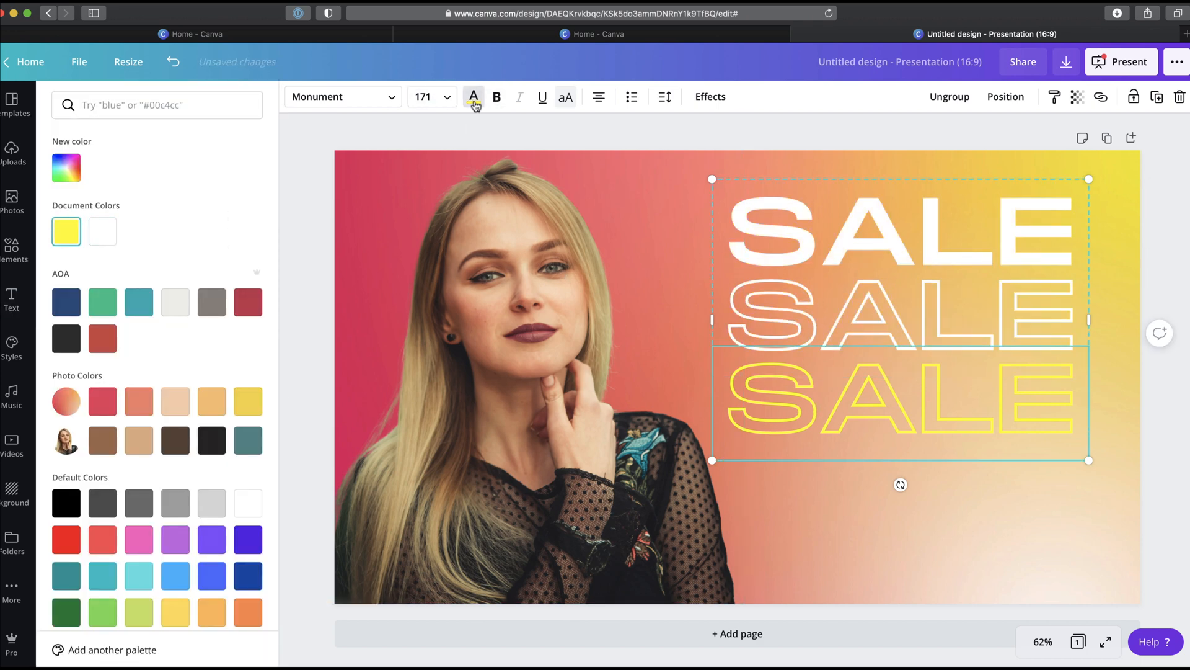
{"action": "left_click", "coordinate": [102, 232]}
{"action": "left_click", "coordinate": [485, 134]}
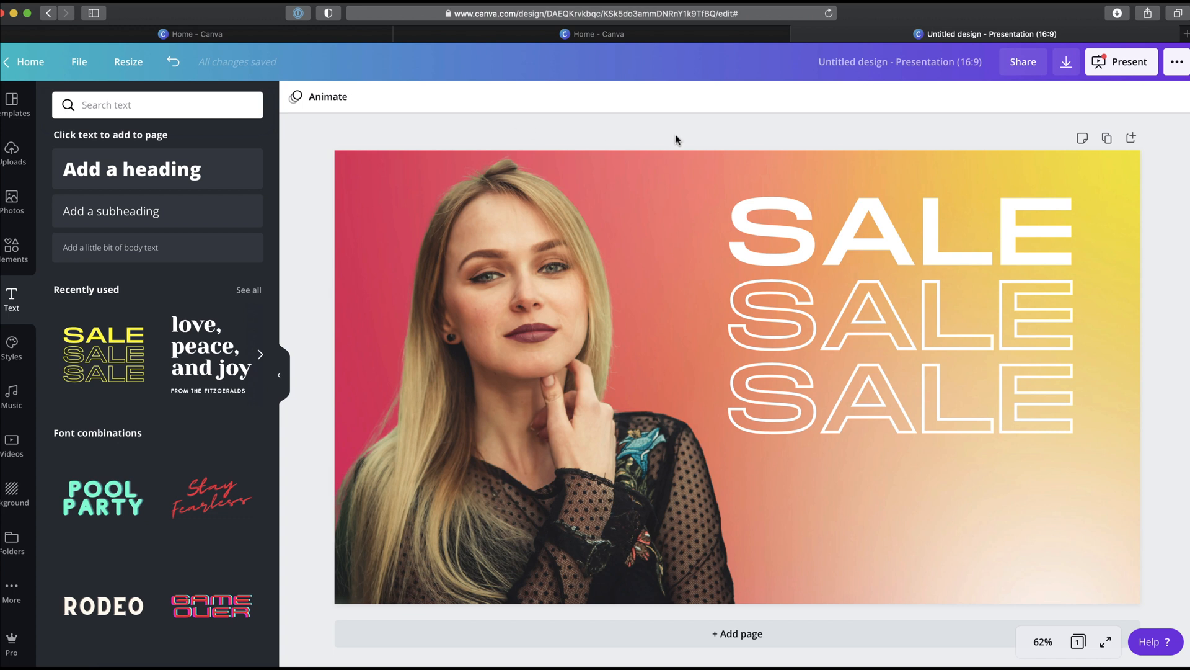
Step: Add a rectangle, fill it with the coral photo color, and send it behind the portrait
{"action": "key", "text": "r"}
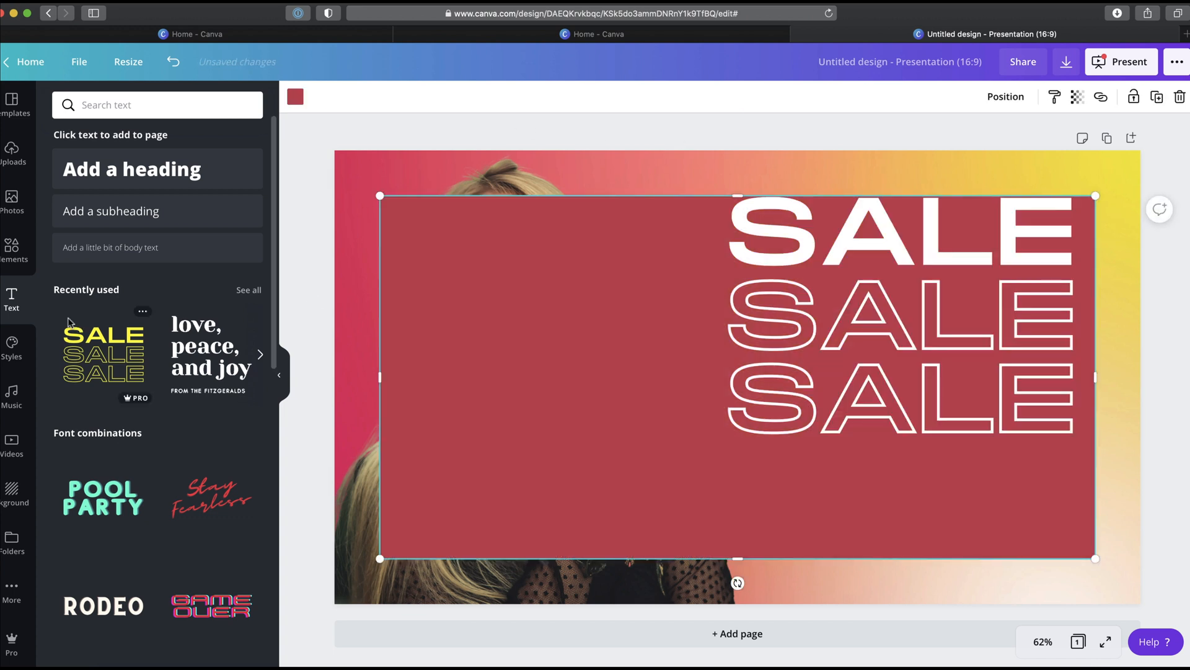
{"action": "left_click", "coordinate": [296, 97]}
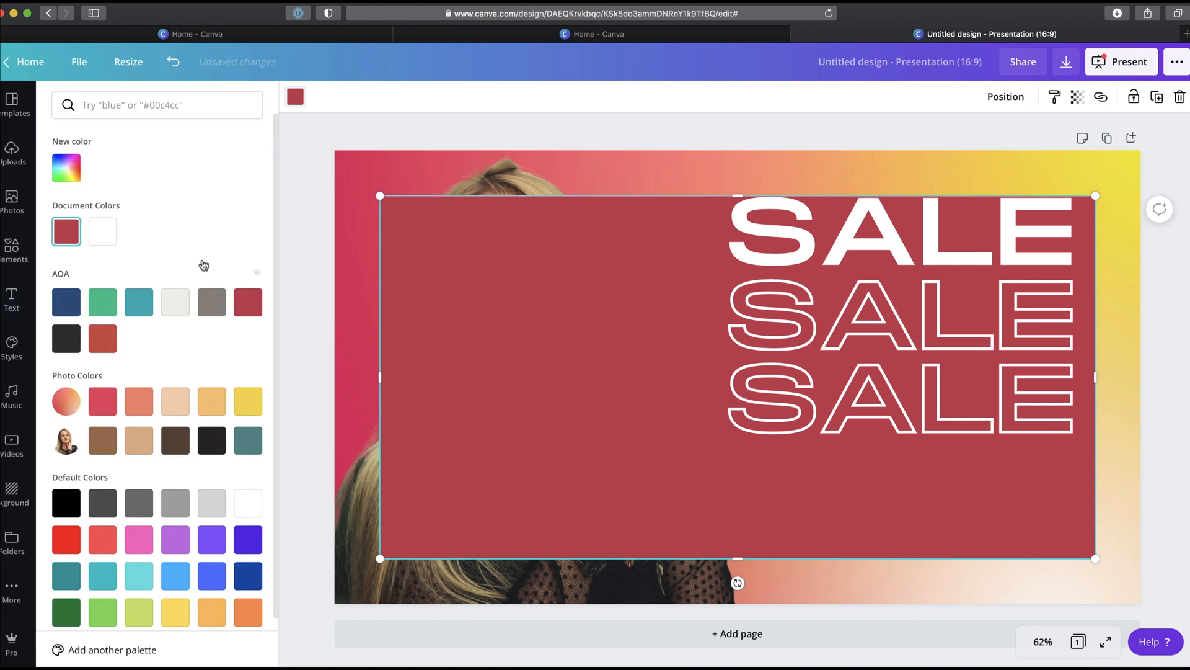
{"action": "left_click", "coordinate": [138, 401]}
{"action": "right_click", "coordinate": [624, 417]}
{"action": "left_click", "coordinate": [660, 526]}
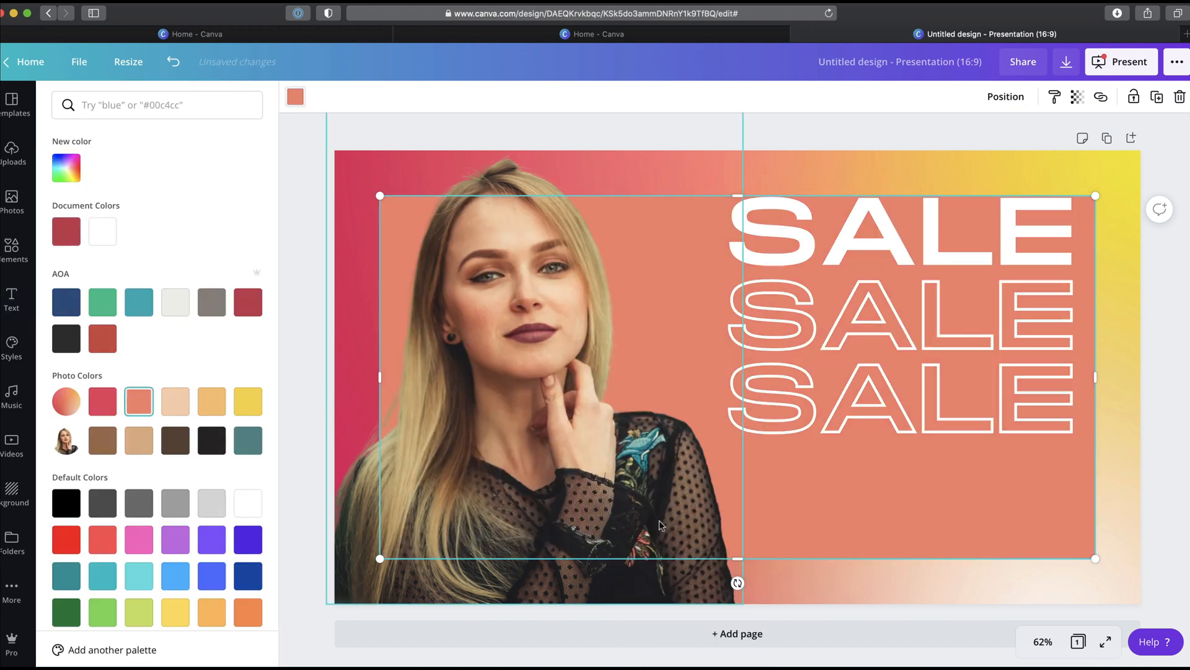
Step: Resize the rectangle into a band across the page's lower third, extending to the right edge
{"action": "left_click_drag", "start_coordinate": [736, 196], "coordinate": [736, 390]}
{"action": "left_click_drag", "start_coordinate": [794, 469], "coordinate": [736, 514]}
{"action": "left_click_drag", "start_coordinate": [1036, 519], "coordinate": [1141, 523]}
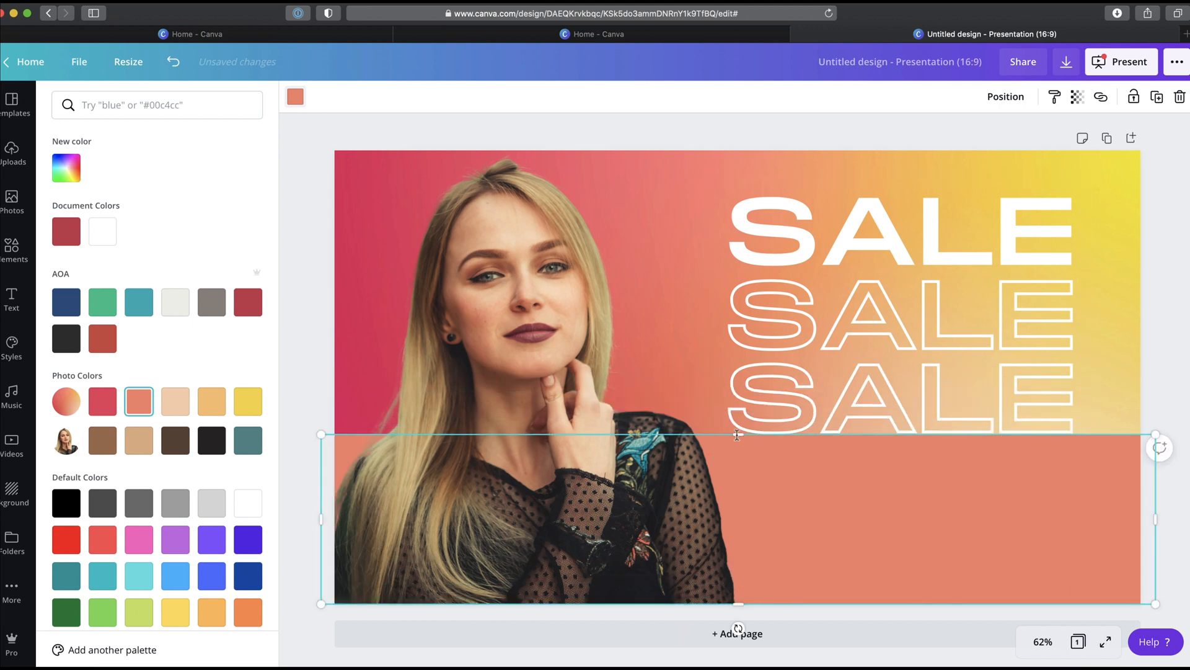
{"action": "left_click_drag", "start_coordinate": [736, 434], "coordinate": [736, 460]}
{"action": "left_click", "coordinate": [749, 128]}
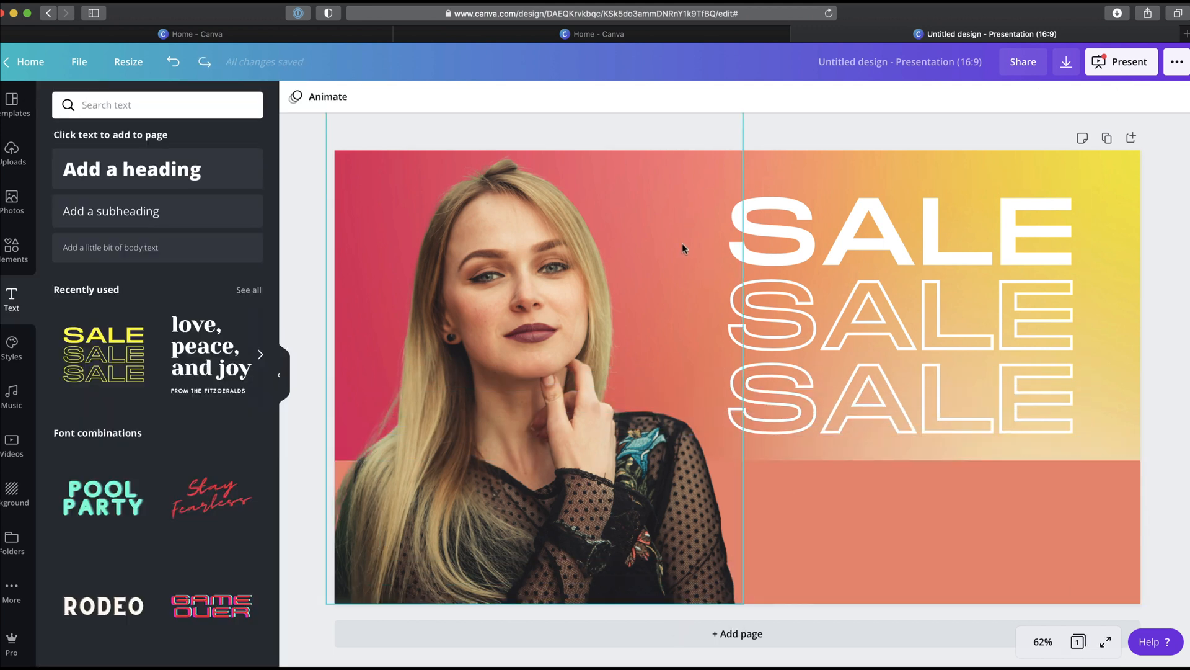
Step: Add a text box reading 50% OFF SITEWIDE, enlarge it over the coral band, and change its text color
{"action": "key", "text": "t"}
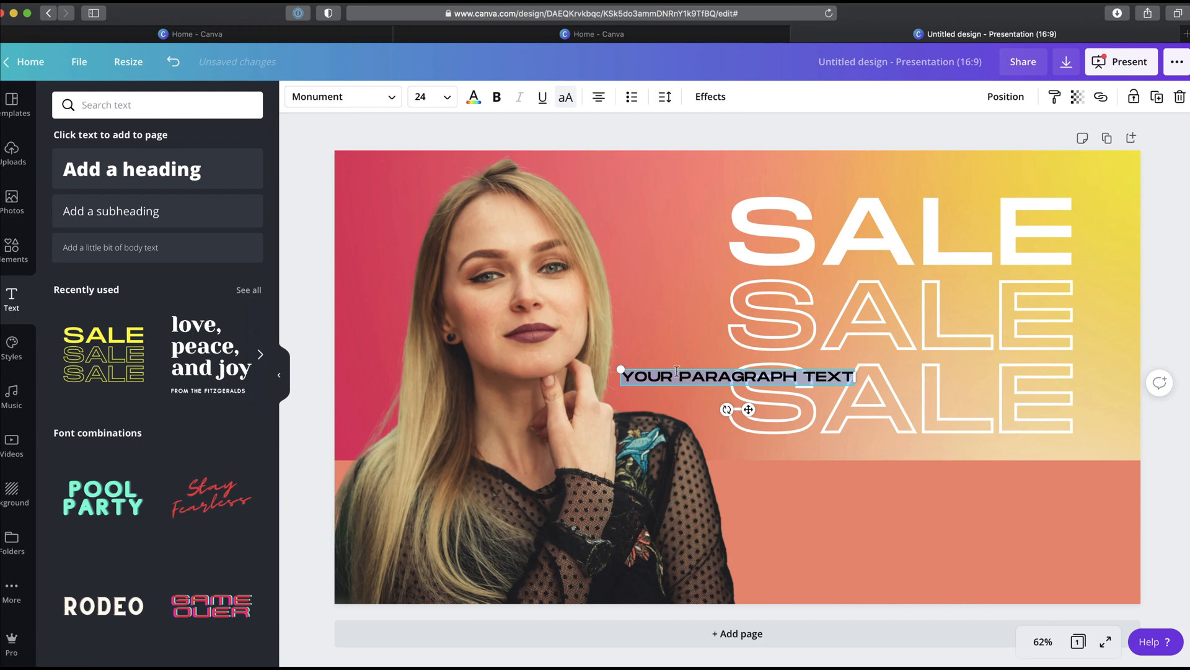
{"action": "type", "text": "S"}
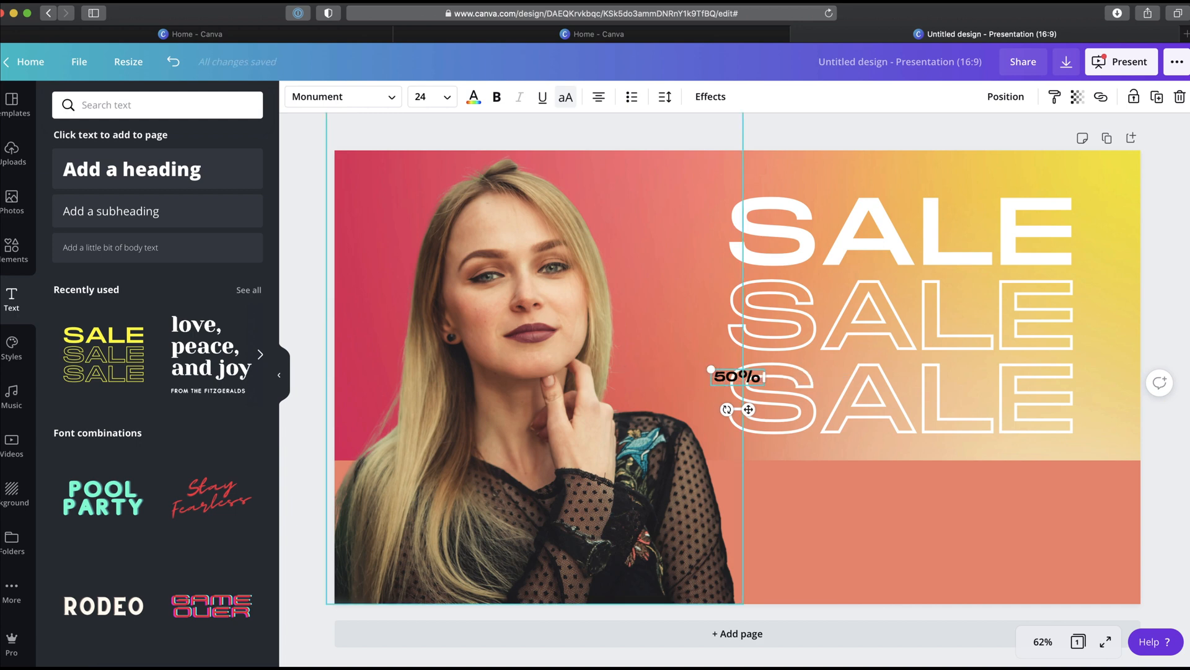
{"action": "left_click", "coordinate": [749, 128]}
{"action": "left_click", "coordinate": [738, 385]}
{"action": "left_click_drag", "start_coordinate": [782, 403], "coordinate": [929, 524]}
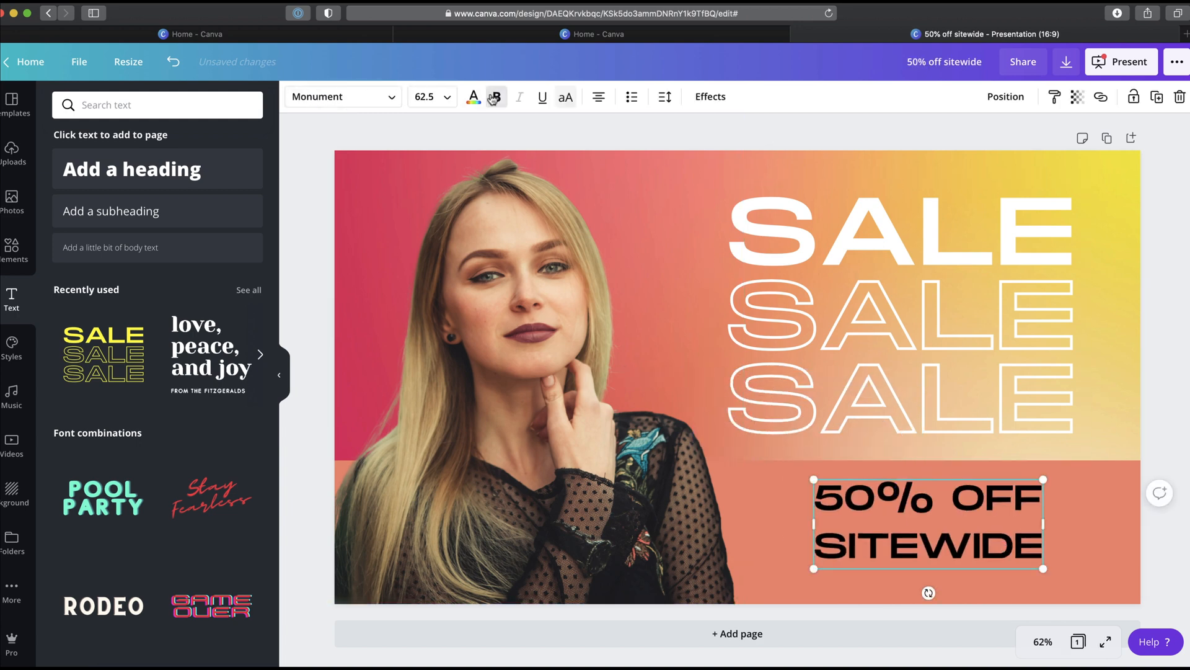
{"action": "left_click", "coordinate": [473, 97]}
{"action": "left_click", "coordinate": [138, 234]}
Step: Add a new page and fill it with the mother-and-child photo from recently used photos
{"action": "left_click", "coordinate": [738, 634]}
{"action": "left_click", "coordinate": [11, 201]}
{"action": "scroll", "coordinate": [162, 232], "scroll_direction": "right", "scroll_amount": 5}
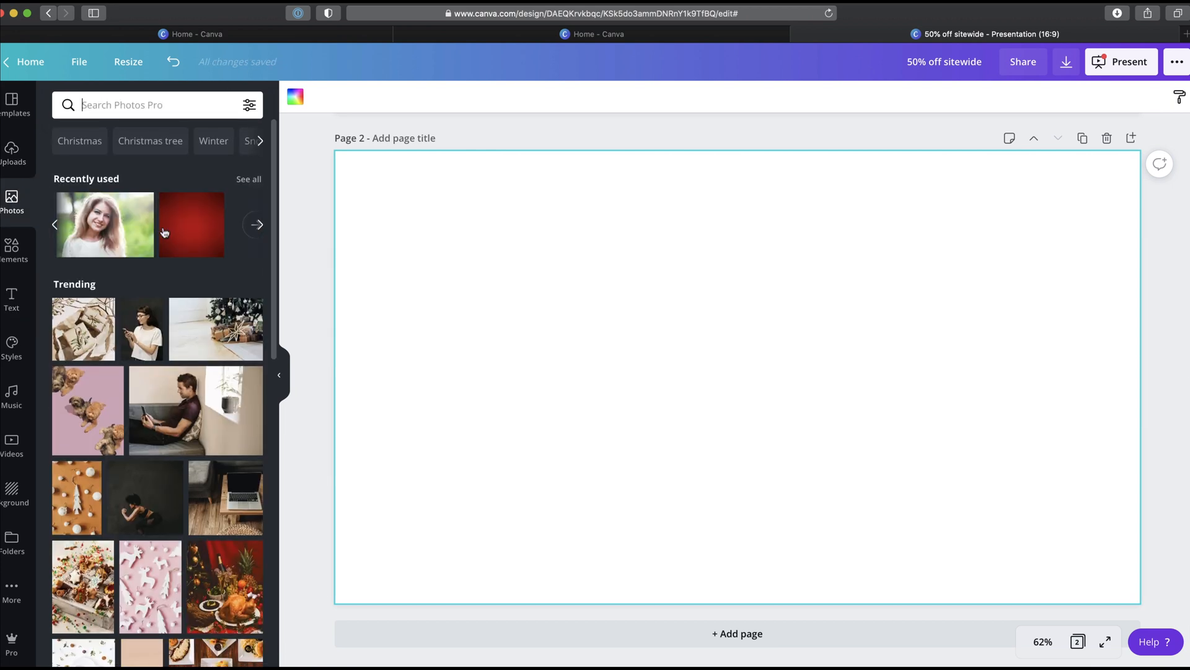
{"action": "scroll", "coordinate": [163, 232], "scroll_direction": "left", "scroll_amount": 5}
{"action": "left_click", "coordinate": [163, 232]}
{"action": "left_click", "coordinate": [308, 97]}
{"action": "left_click", "coordinate": [156, 138]}
{"action": "left_click", "coordinate": [12, 201]}
{"action": "left_click_drag", "start_coordinate": [738, 377], "coordinate": [338, 377]}
{"action": "left_click", "coordinate": [121, 224]}
{"action": "left_click", "coordinate": [429, 96]}
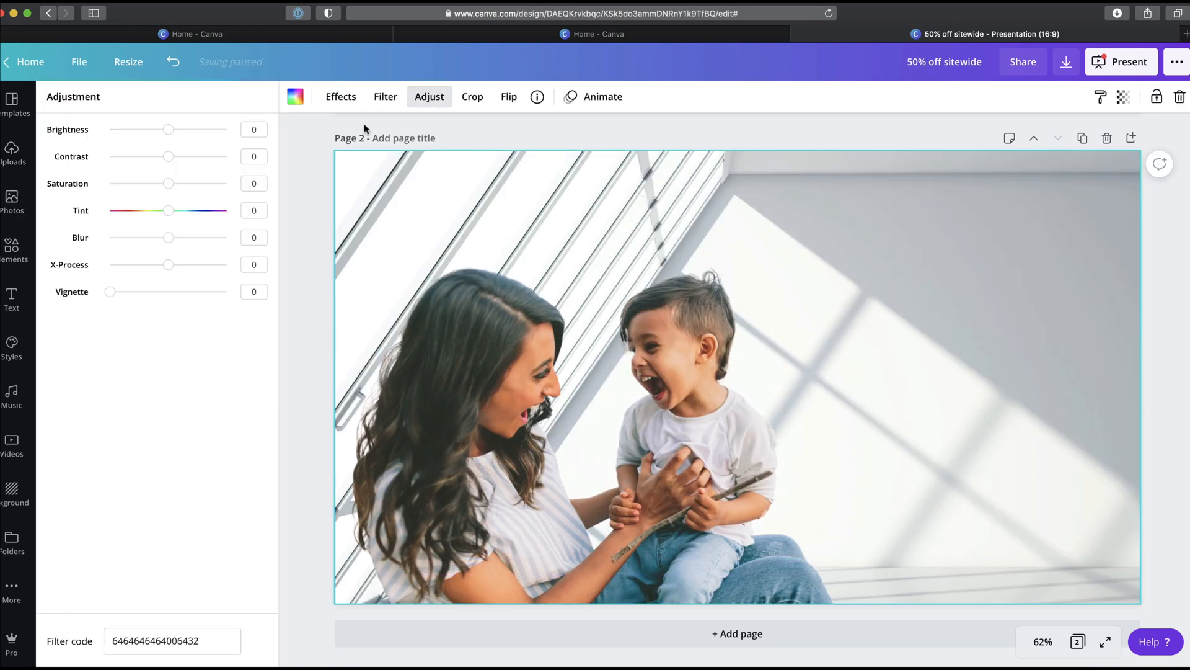
{"action": "left_click_drag", "start_coordinate": [168, 238], "coordinate": [173, 241]}
Step: Add the 'love, peace, and joy' text combination, enlarge it, and place it on the page's right side
{"action": "left_click", "coordinate": [11, 299]}
{"action": "left_click", "coordinate": [103, 347]}
{"action": "left_click_drag", "start_coordinate": [825, 309], "coordinate": [938, 218]}
{"action": "left_click_drag", "start_coordinate": [744, 322], "coordinate": [893, 336]}
{"action": "left_click", "coordinate": [1164, 197]}
{"action": "left_click", "coordinate": [688, 397]}
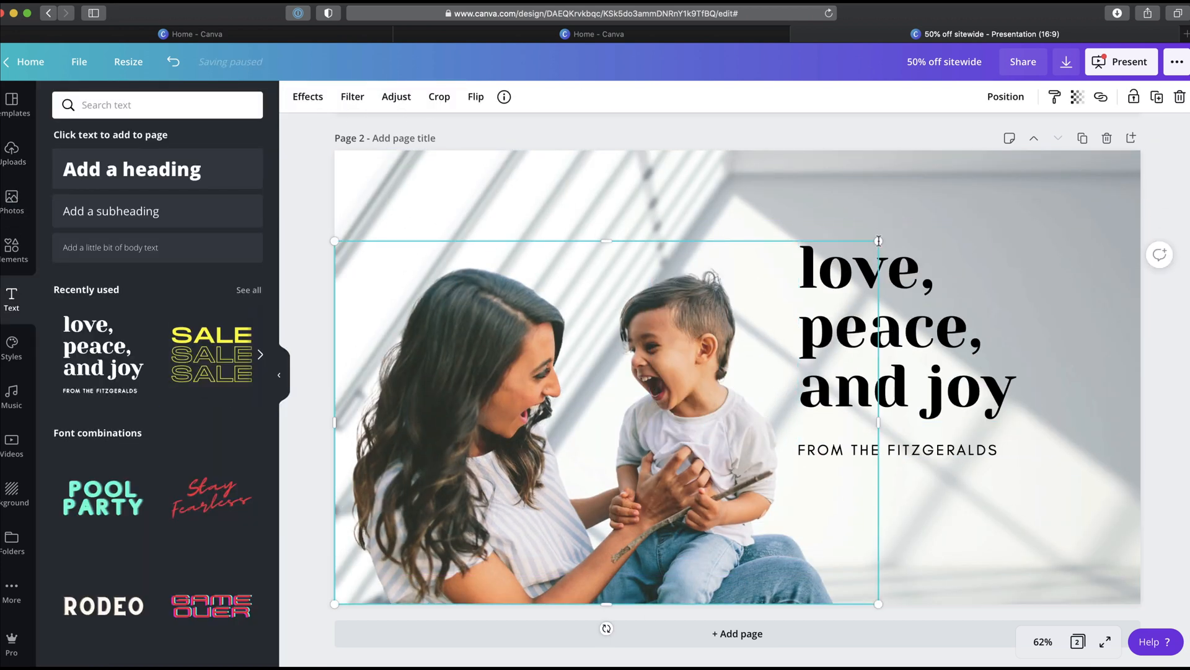
{"action": "left_click_drag", "start_coordinate": [877, 241], "coordinate": [959, 187]}
{"action": "left_click_drag", "start_coordinate": [700, 372], "coordinate": [679, 372]}
{"action": "left_click_drag", "start_coordinate": [949, 306], "coordinate": [982, 283]}
{"action": "left_click", "coordinate": [1157, 272]}
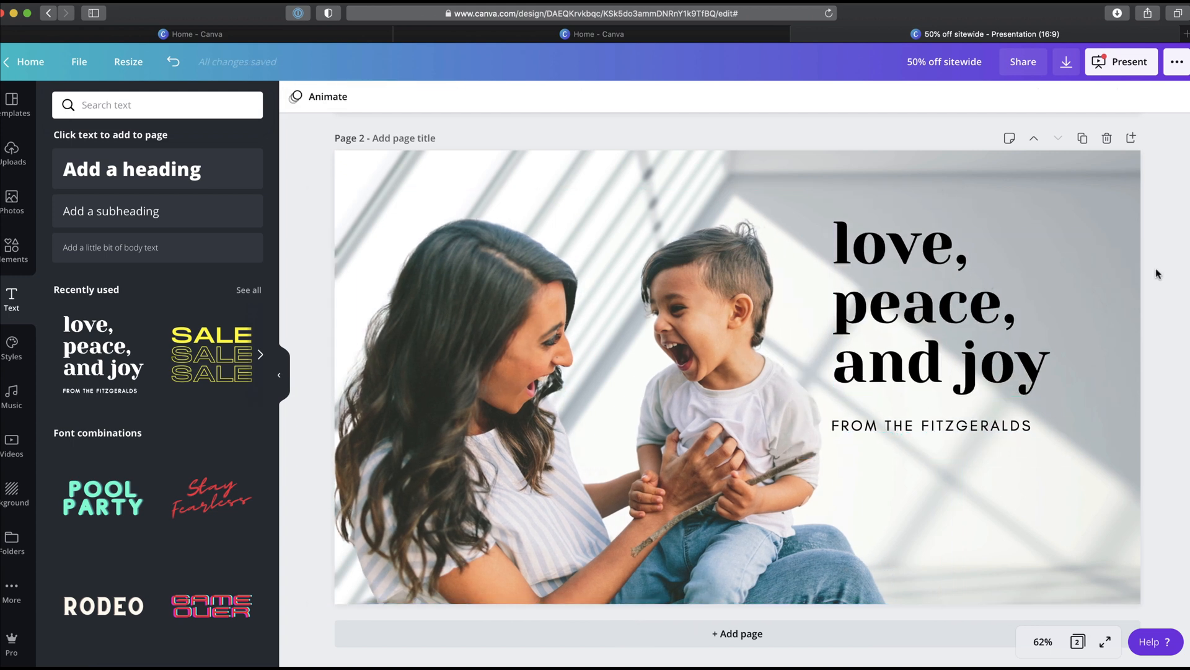